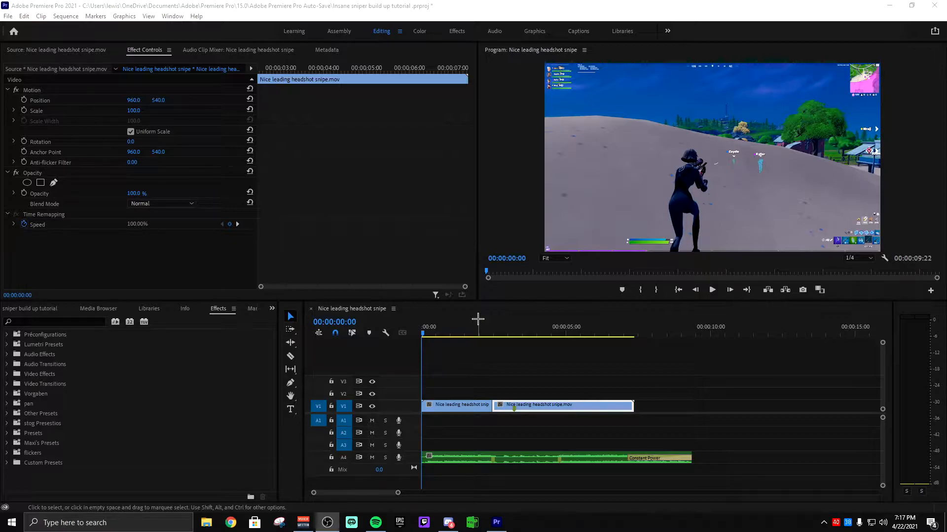
# - Add a Constant Power fade at the start of the music clip and a Cross Dissolve at the start of the first video clip
pyautogui.click(477, 320)
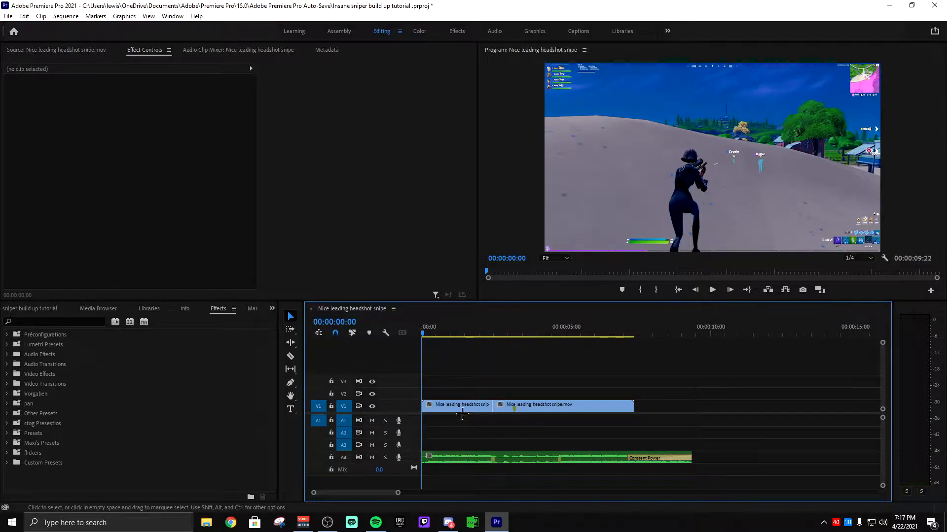
pyautogui.rightClick(427, 458)
pyautogui.click(473, 440)
pyautogui.click(433, 406)
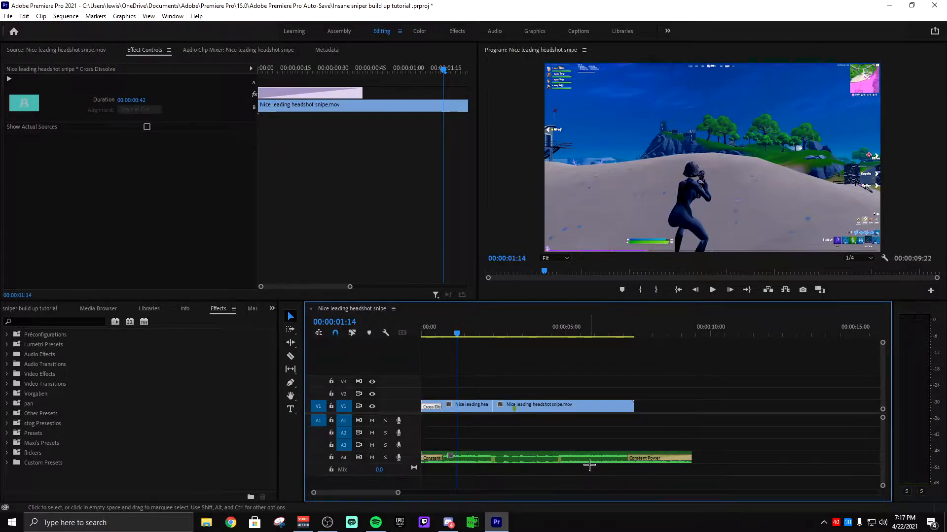
# - Scrub and play the sequence around the two beat markers on the music clip to check the timing
pyautogui.click(520, 463)
pyautogui.moveTo(483, 328); pyautogui.dragTo(549, 330)
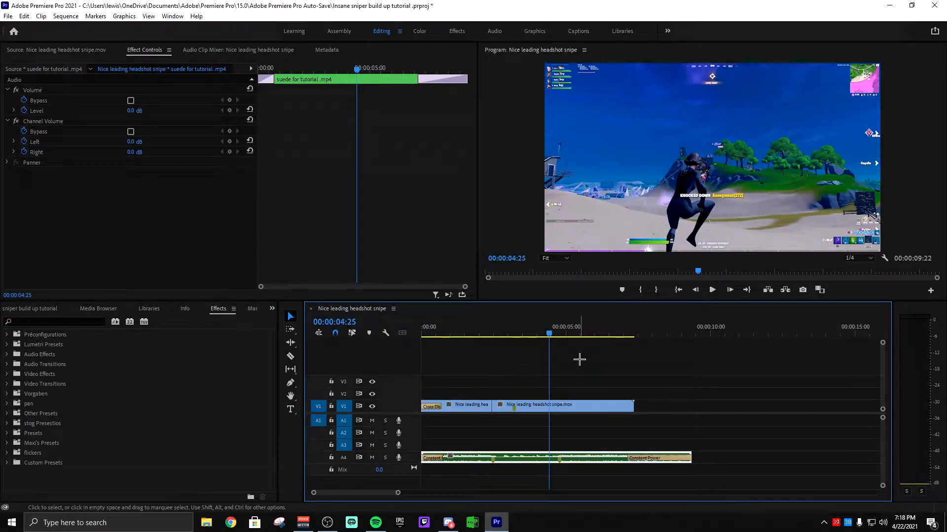
pyautogui.press('space')
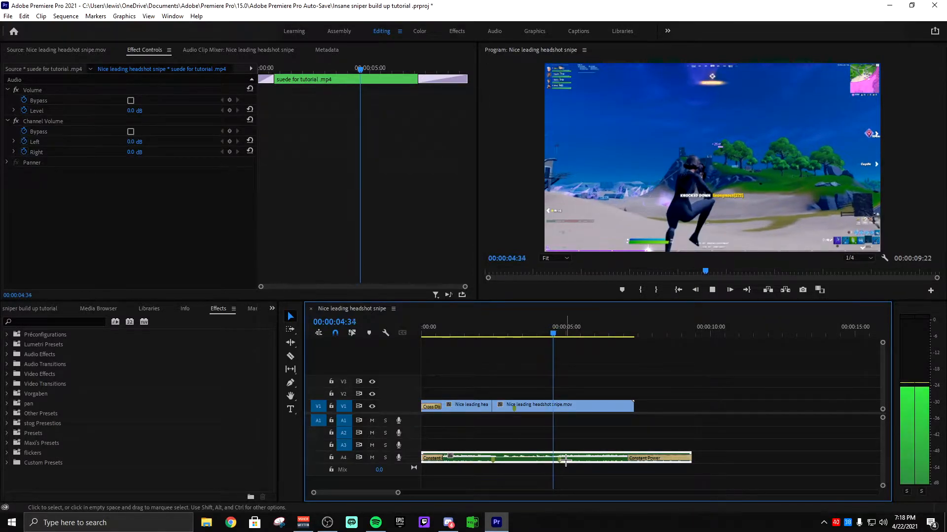
pyautogui.press('space')
pyautogui.click(563, 330)
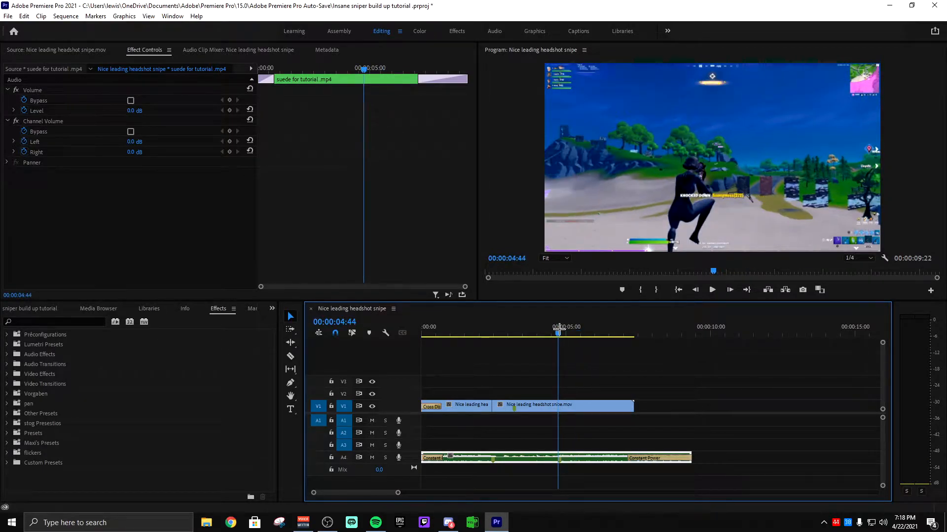
pyautogui.press('Up')
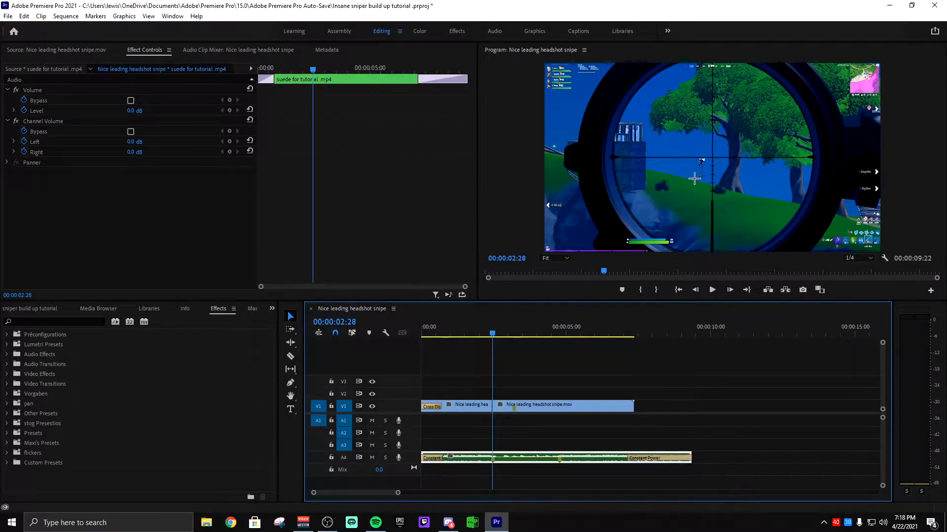
pyautogui.click(465, 334)
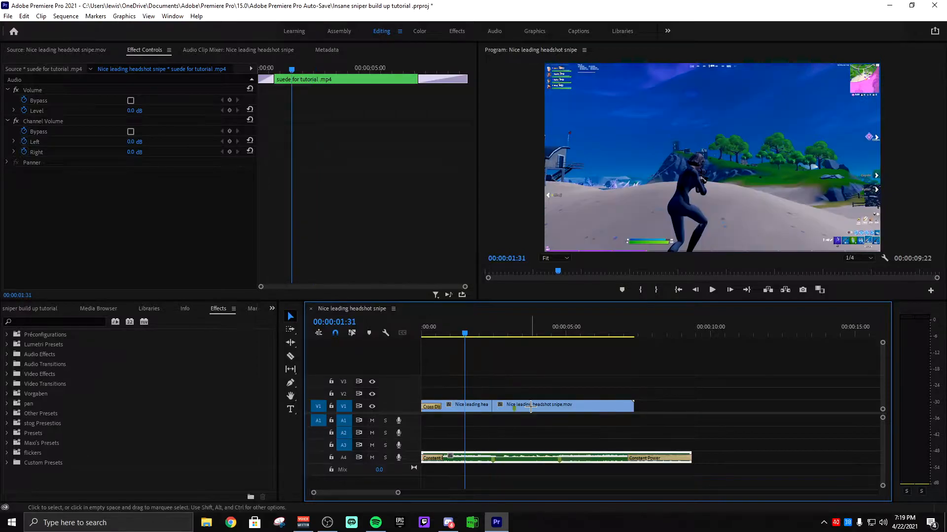
# - Nest the second gameplay clip on V1 under the default name
pyautogui.click(550, 388)
pyautogui.click(538, 405)
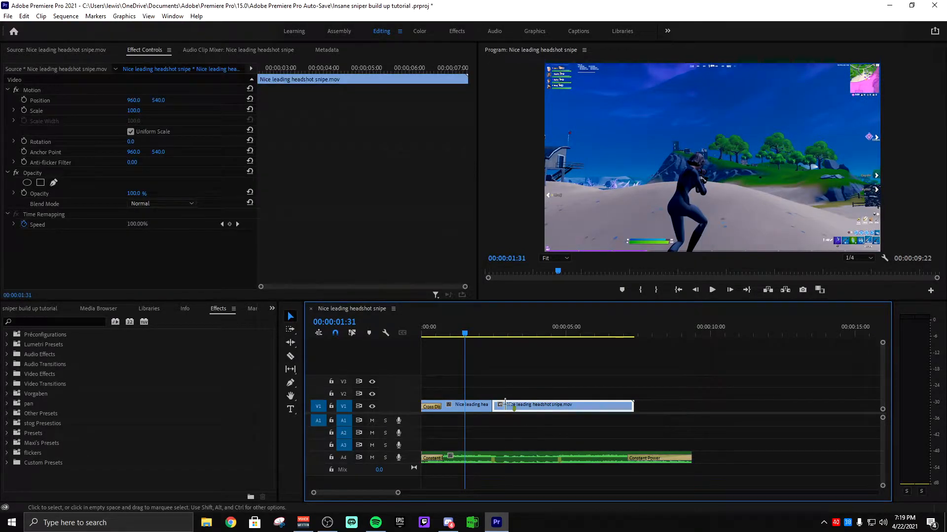
pyautogui.rightClick(532, 407)
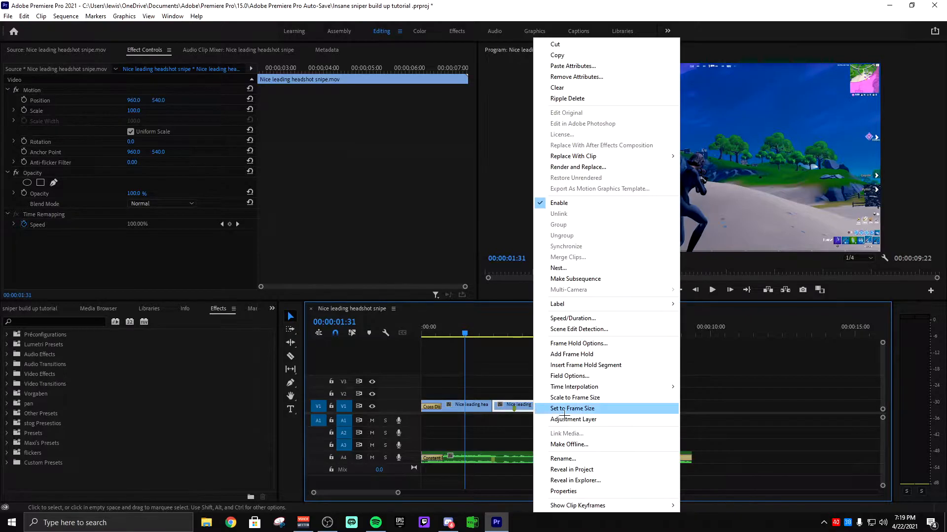
pyautogui.click(576, 268)
pyautogui.click(450, 269)
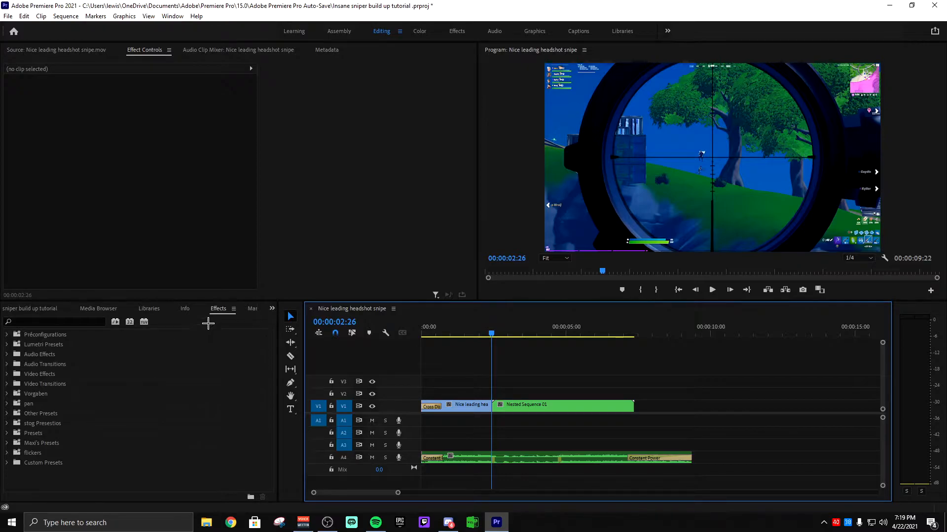
# - Search the effects for "twixtor" and apply Twixtor Pro to the nested clip
pyautogui.click(216, 308)
pyautogui.click(91, 319)
pyautogui.write('twixtor')
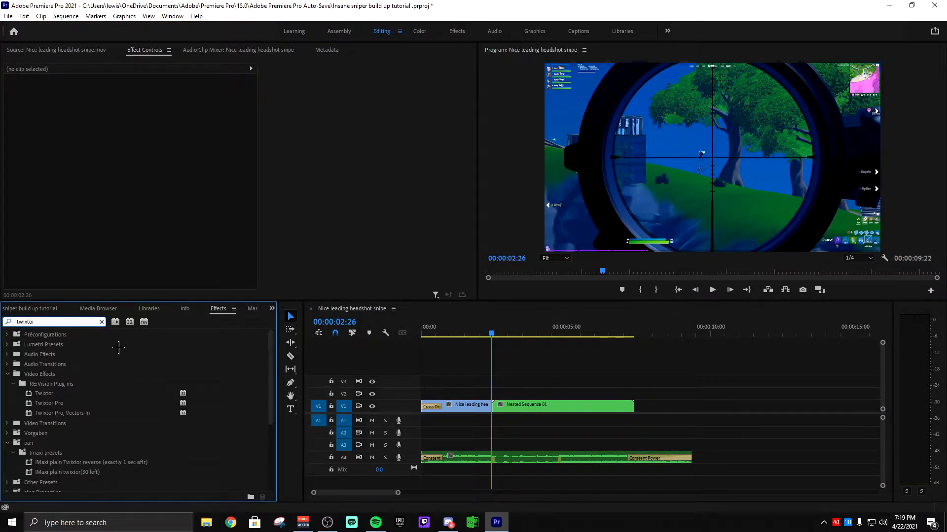
pyautogui.moveTo(60, 403); pyautogui.dragTo(562, 405)
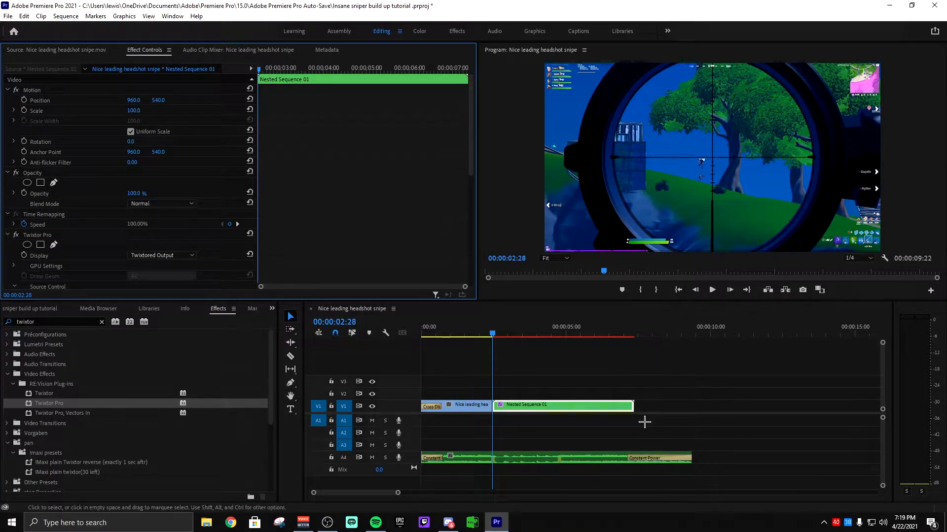
# - Start keyframing Twixtor Pro's Speed % on the nested clip at 100 at 00:00:02:28
pyautogui.moveTo(469, 130); pyautogui.dragTo(468, 220)
pyautogui.scroll(5, 468, 226)
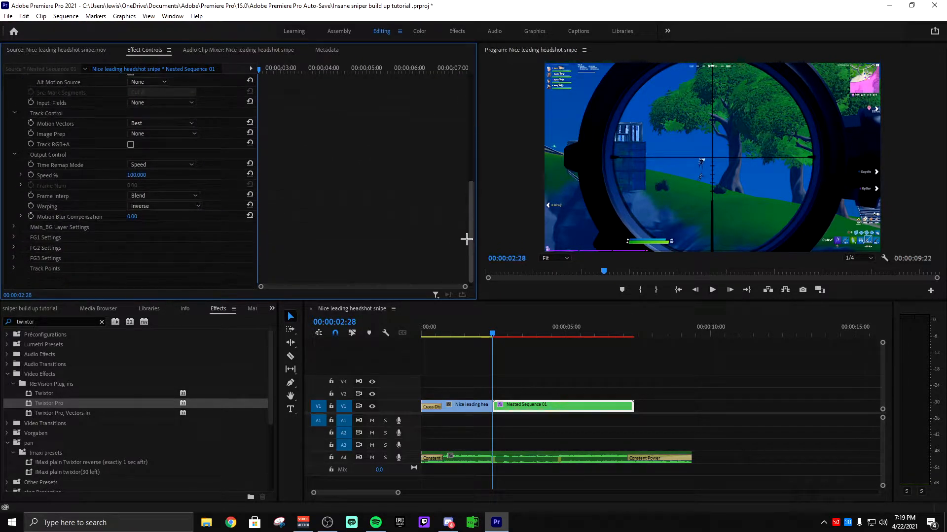
pyautogui.scroll(-4, 467, 222)
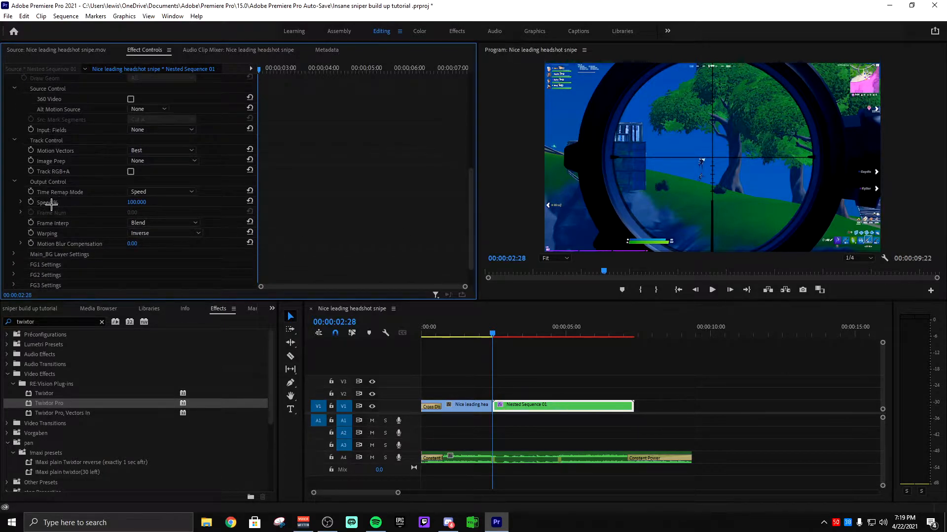
pyautogui.click(30, 201)
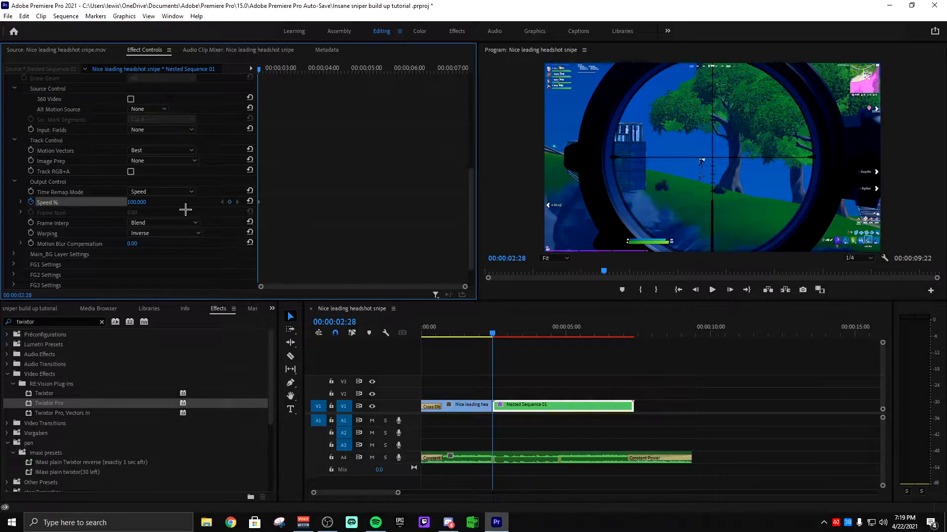
# - Add a Speed % keyframe of 500 four frames further on, at 00:00:02:32
pyautogui.press('Right')
pyautogui.press('Right')
pyautogui.press('Right')
pyautogui.press('Right')
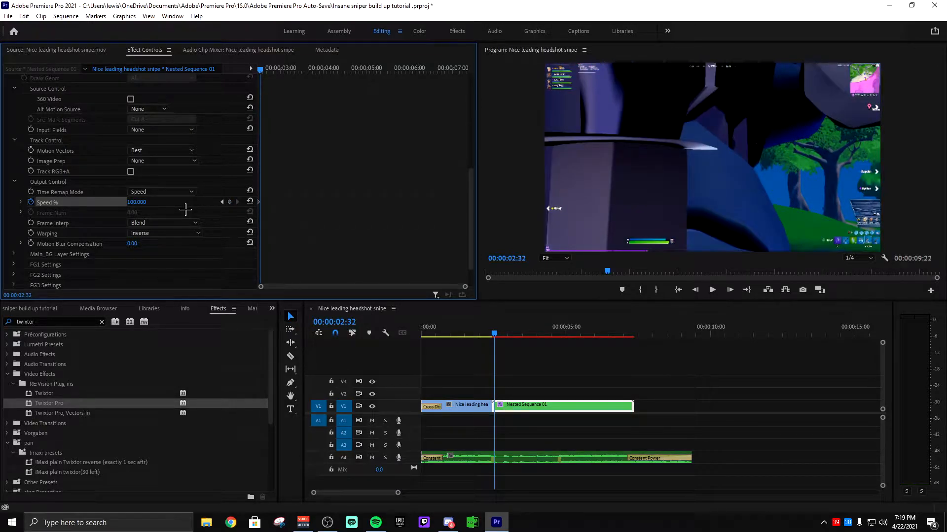
pyautogui.click(178, 204)
pyautogui.write('500')
pyautogui.press('Return')
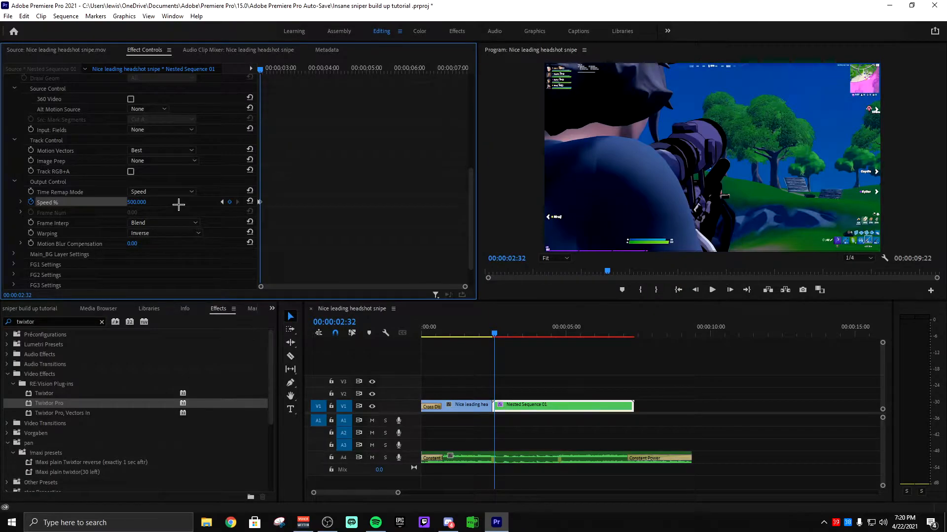
# - Add a Speed % keyframe of 10 three frames further on, at 00:00:02:35
pyautogui.press('Right')
pyautogui.press('Right')
pyautogui.press('Right')
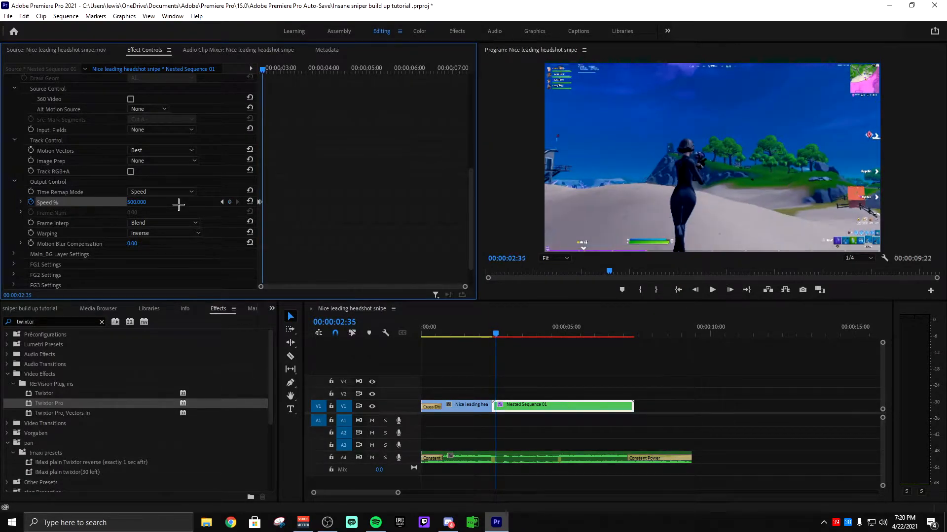
pyautogui.click(134, 203)
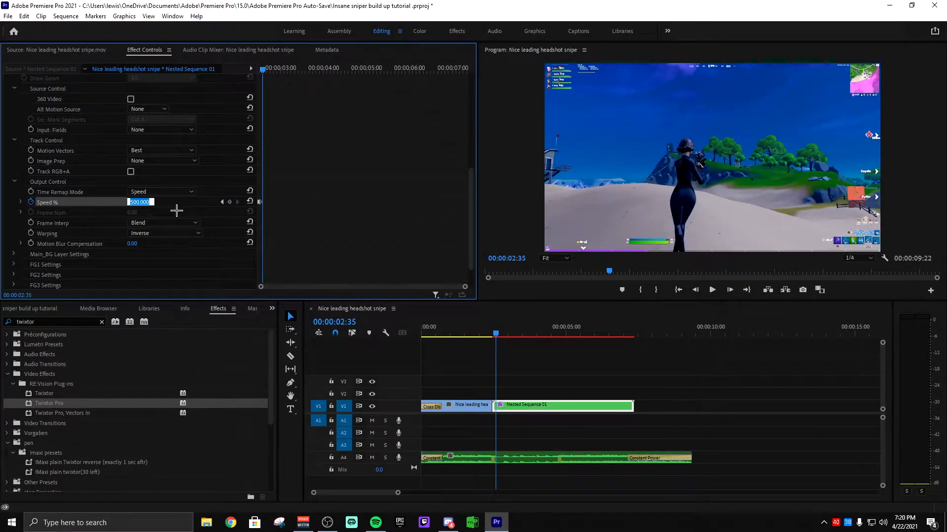
pyautogui.write('100')
pyautogui.press('Return')
# - Play the sequence from 00:00:02:12 to review the speed ramp, ending at the second beat marker
pyautogui.click(485, 333)
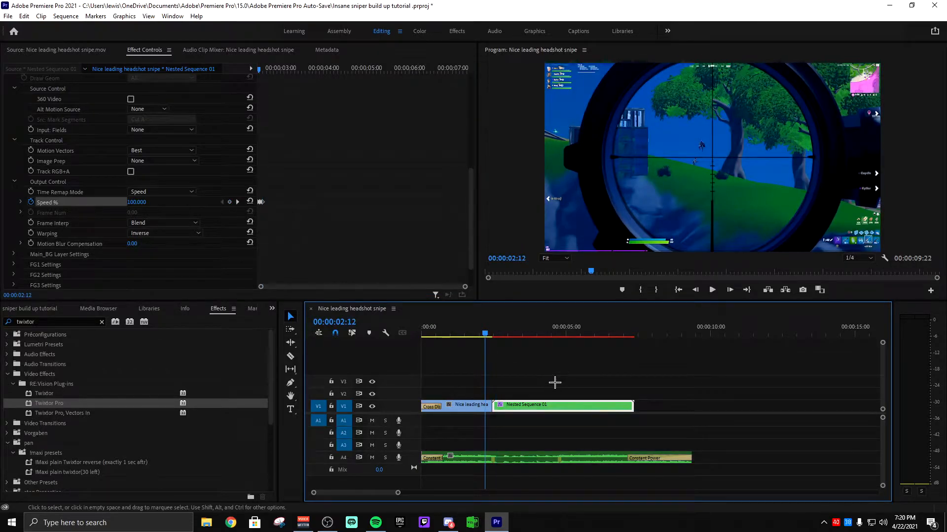
pyautogui.press('space')
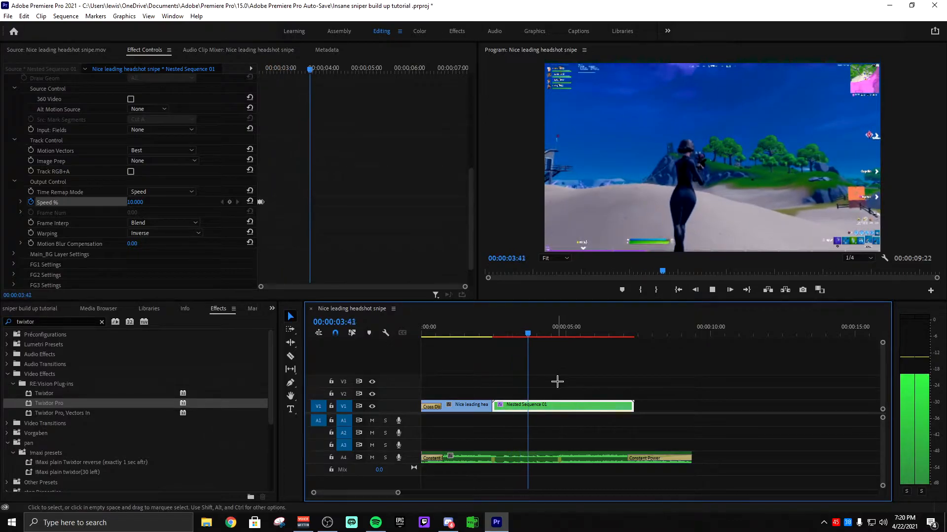
pyautogui.press('space')
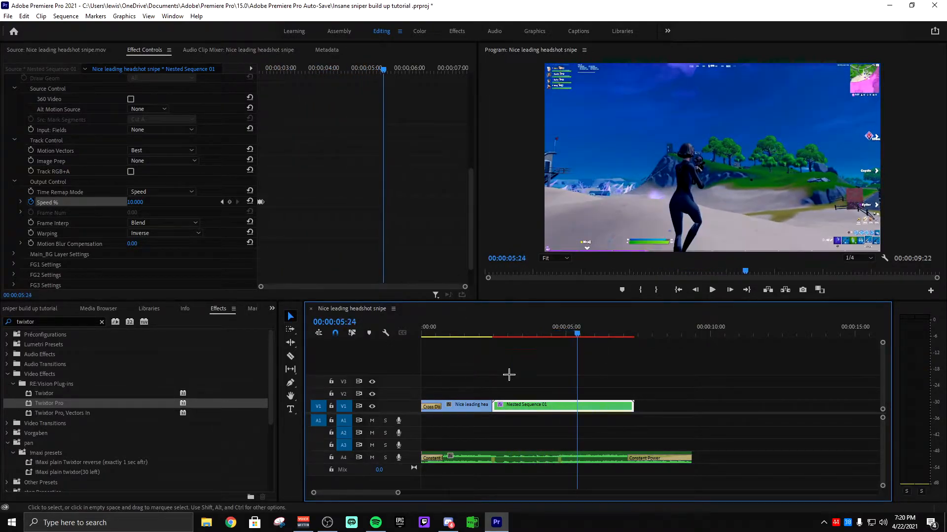
pyautogui.moveTo(565, 334); pyautogui.dragTo(559, 333)
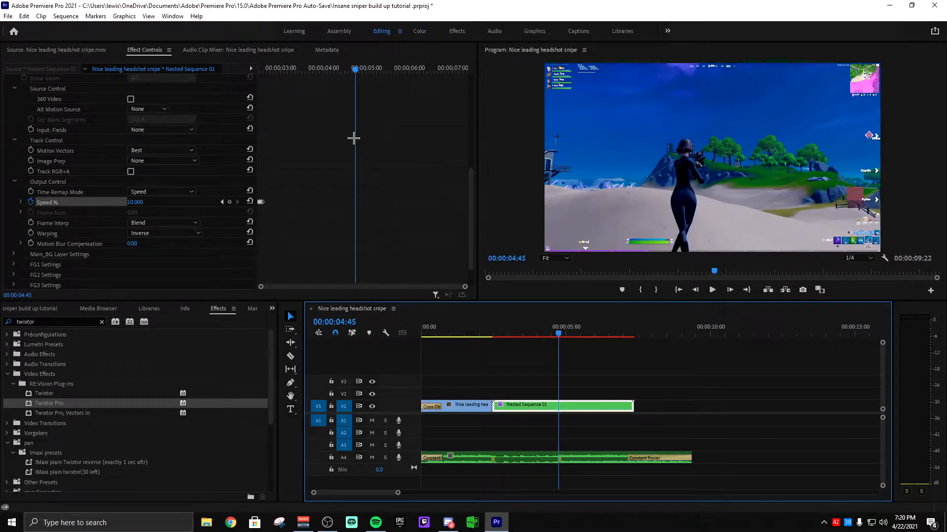
# - Locate the first frame of the shot's impact and add a Speed % keyframe holding 10 there, at 00:00:06:10
pyautogui.click(321, 59)
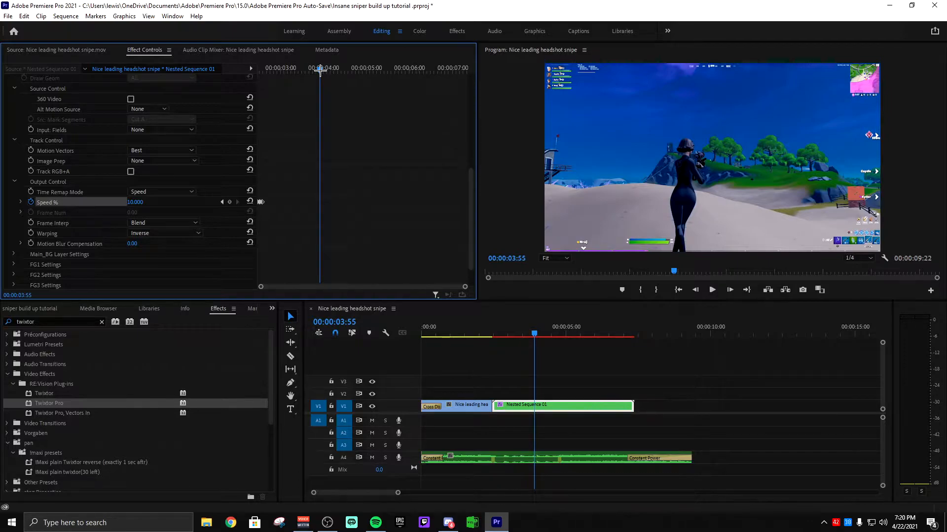
pyautogui.click(392, 73)
pyautogui.moveTo(391, 73); pyautogui.dragTo(419, 81)
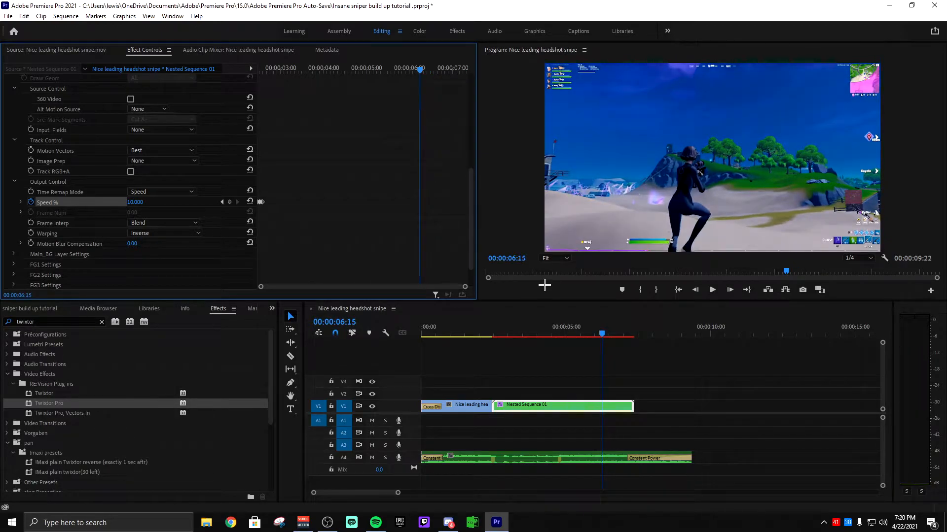
pyautogui.click(548, 260)
pyautogui.click(555, 350)
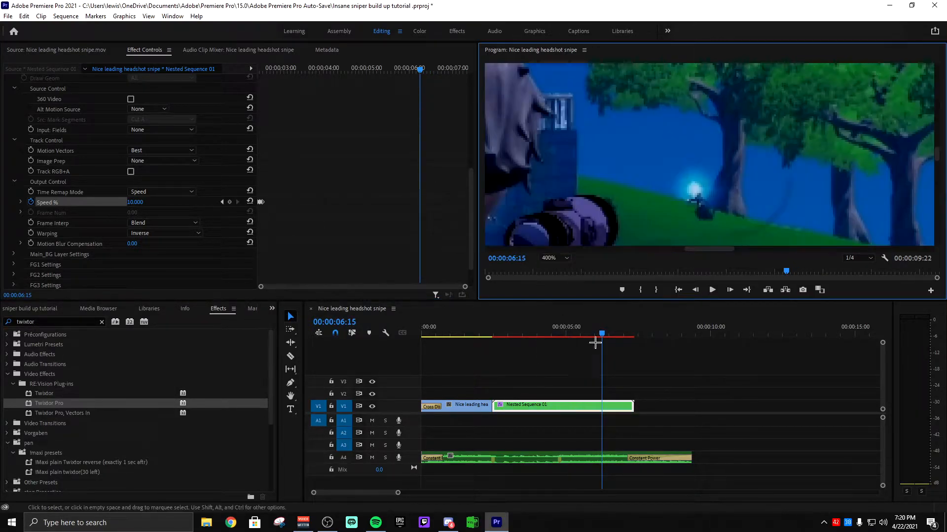
pyautogui.moveTo(420, 70); pyautogui.dragTo(416, 79)
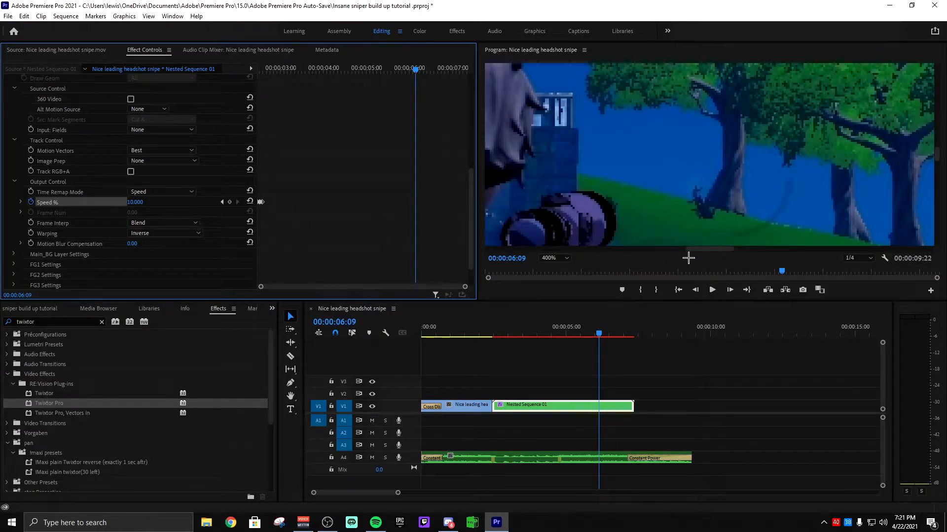
pyautogui.press('Right')
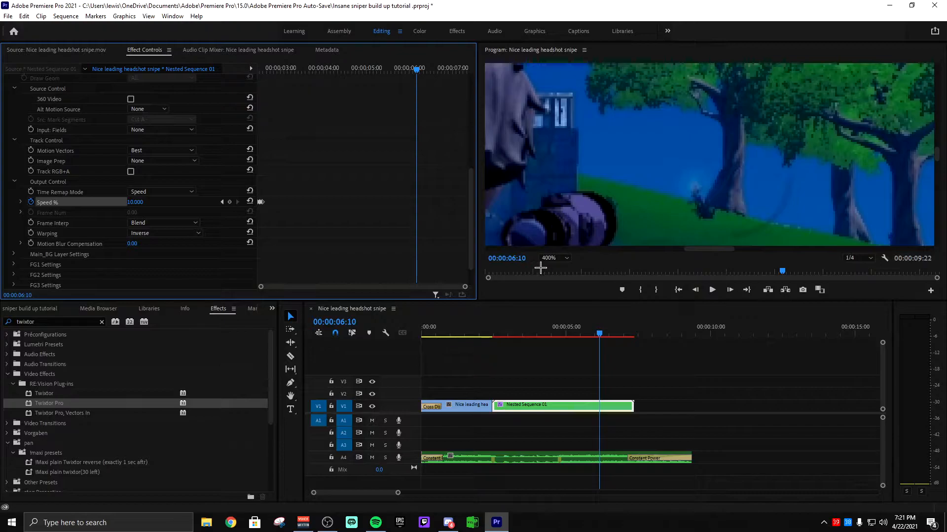
pyautogui.click(552, 258)
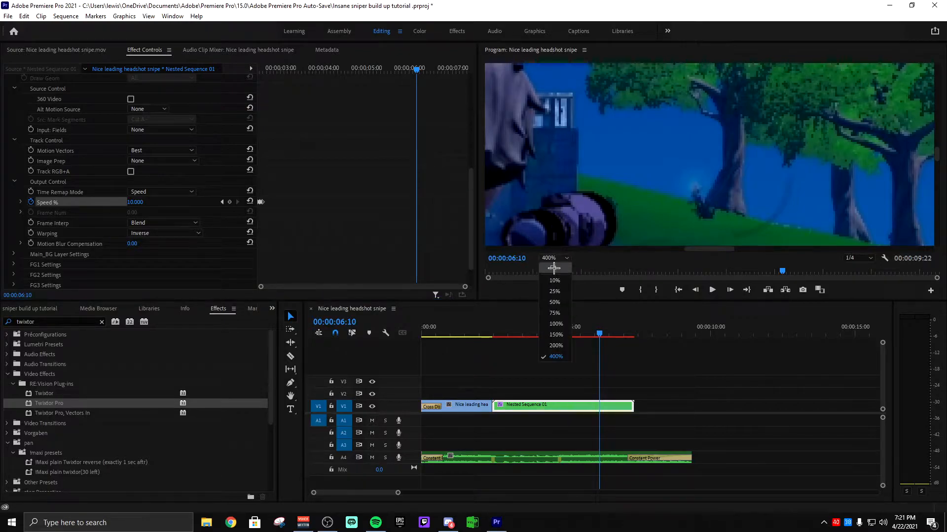
pyautogui.click(553, 268)
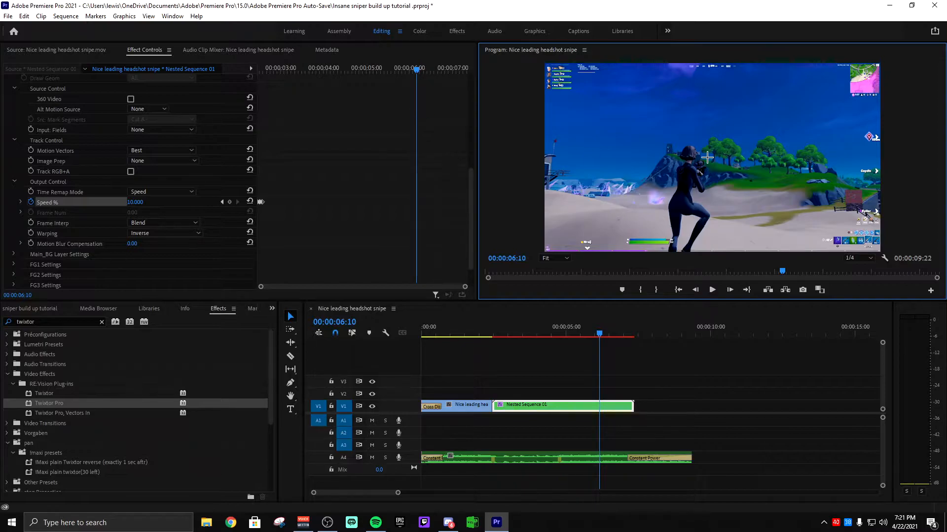
pyautogui.click(229, 202)
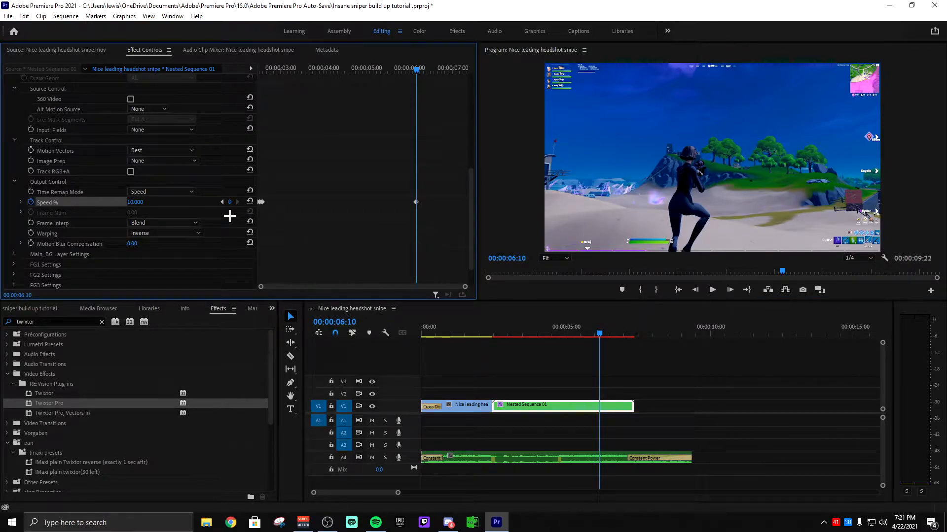
# - Add a Speed % keyframe of 500 three frames further on, at 00:00:06:13
pyautogui.press('Right')
pyautogui.press('Right')
pyautogui.press('Right')
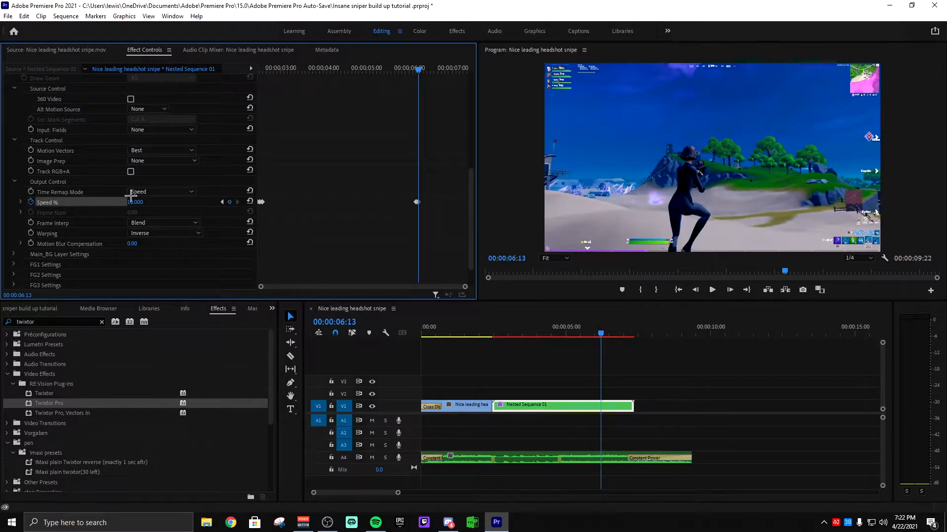
pyautogui.click(138, 202)
pyautogui.write('500')
pyautogui.press('Return')
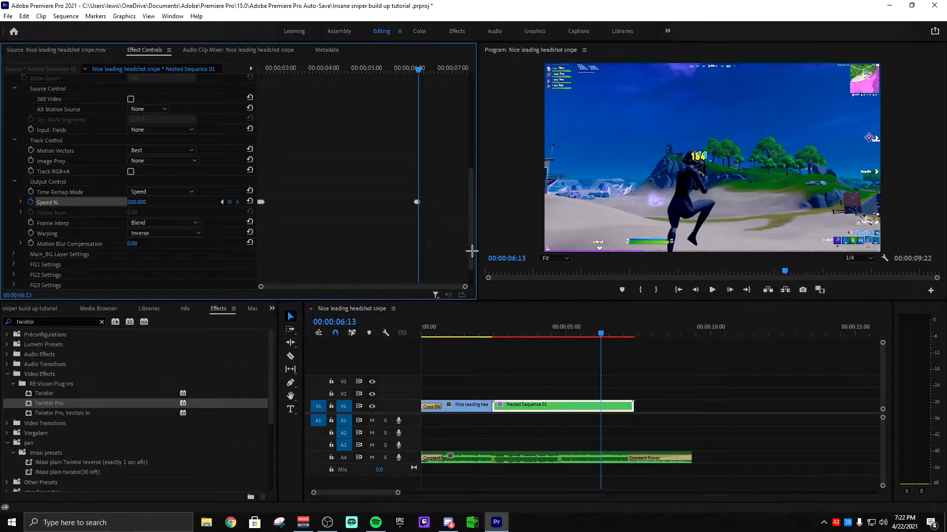
# - Add a Speed % keyframe of 20 three frames further on, at 00:00:06:16
pyautogui.press('Right')
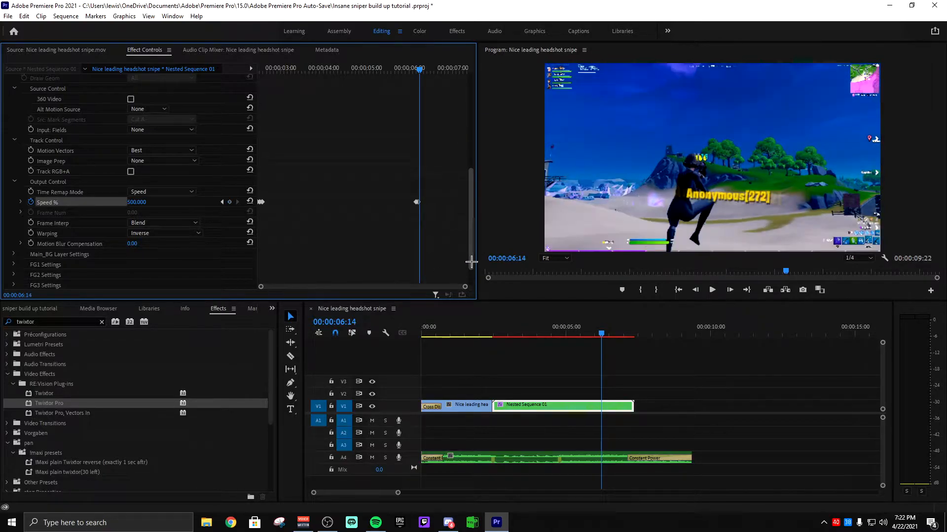
pyautogui.press('Right')
pyautogui.press('Right')
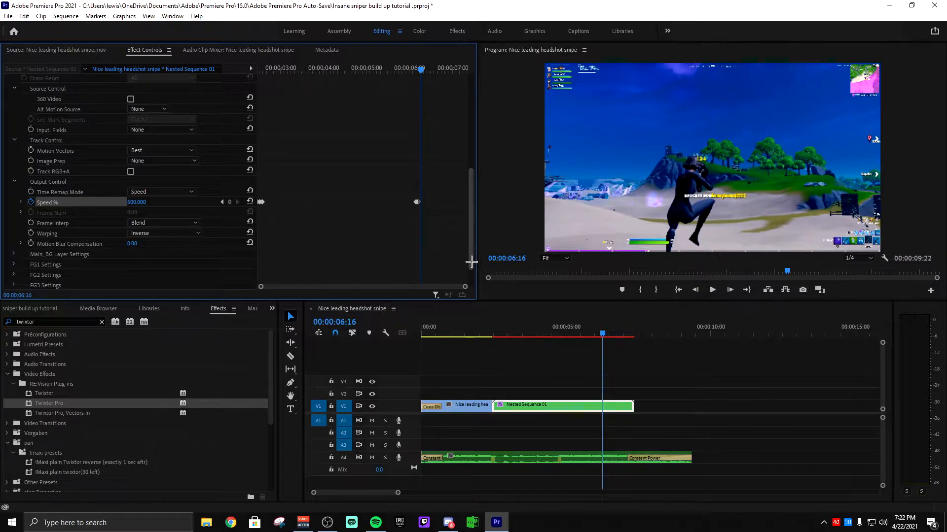
pyautogui.click(139, 202)
pyautogui.write('20')
pyautogui.press('Return')
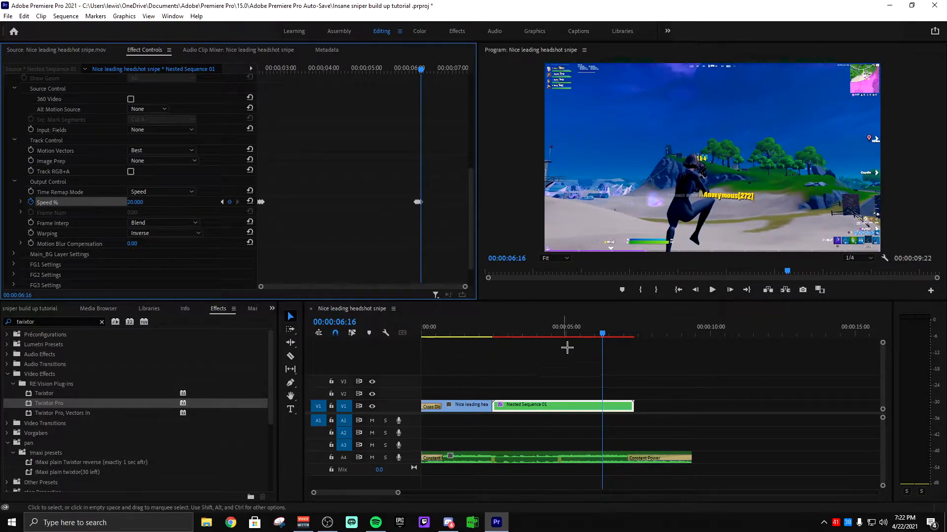
# - Play the sequence from 00:00:02:02 to review both speed ramps against the music
pyautogui.moveTo(574, 334); pyautogui.dragTo(480, 334)
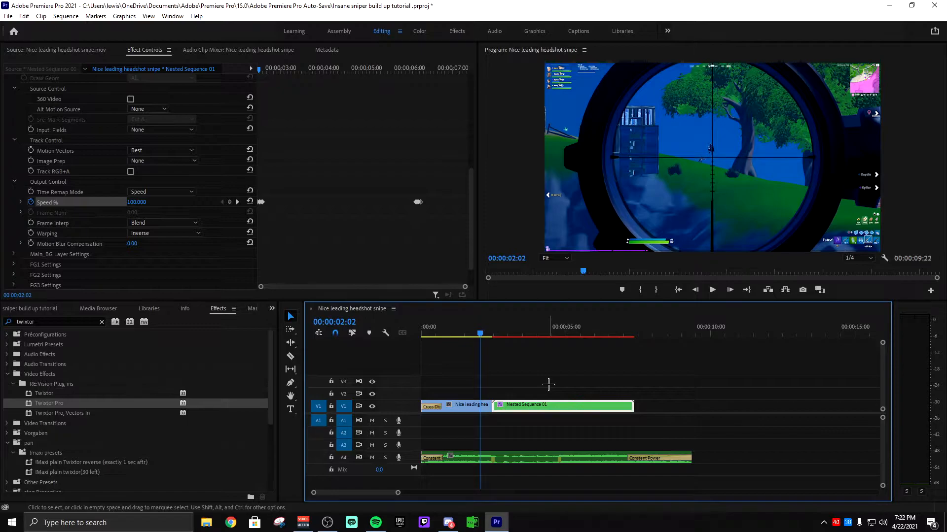
pyautogui.press('space')
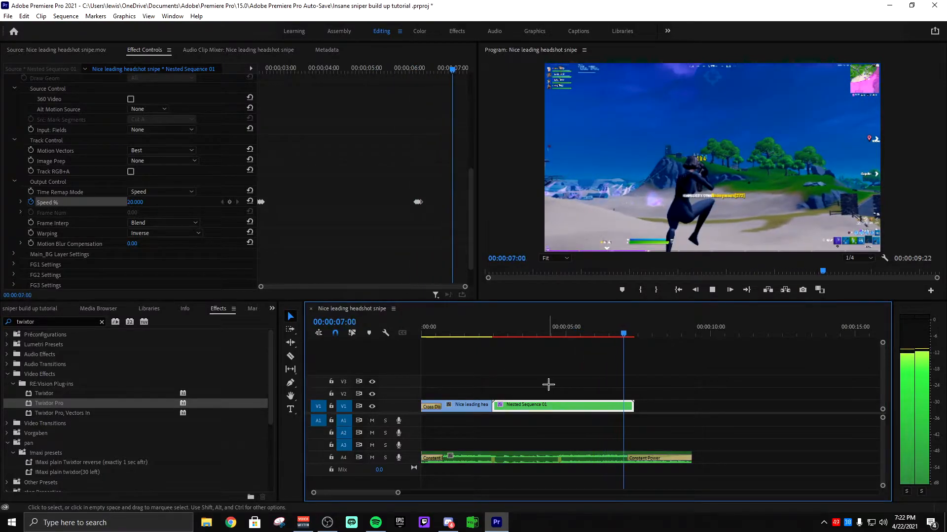
pyautogui.press('space')
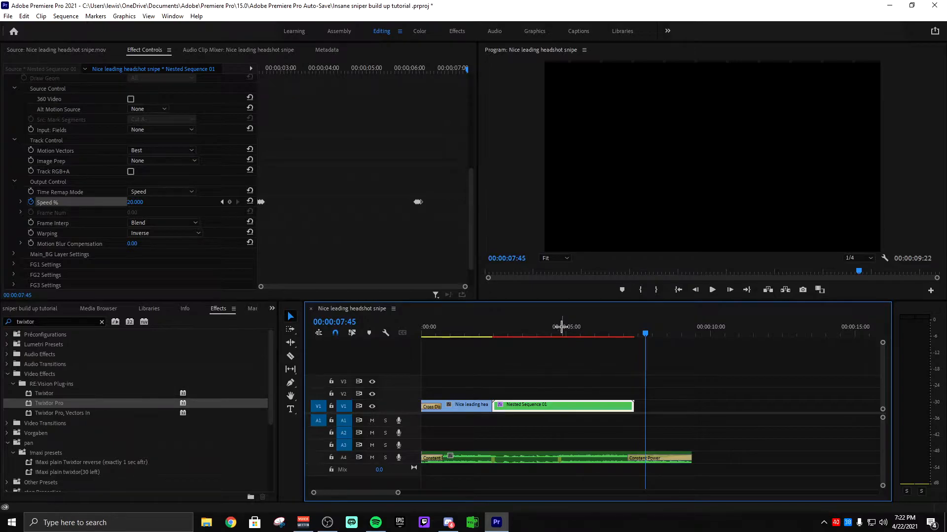
# - Move the shot impact's three Speed % keyframes to the second beat marker, placing the 500 keyframe at 00:00:04:47
pyautogui.click(556, 329)
pyautogui.moveTo(591, 332)
pyautogui.mouseDown()
pyautogui.moveTo(607, 334)
pyautogui.moveTo(598, 334)
pyautogui.mouseUp()
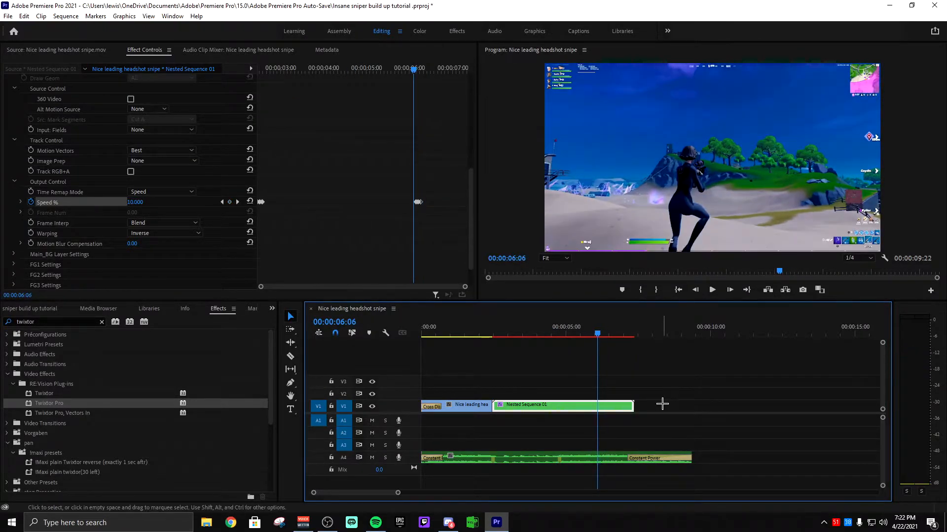
pyautogui.press('Up')
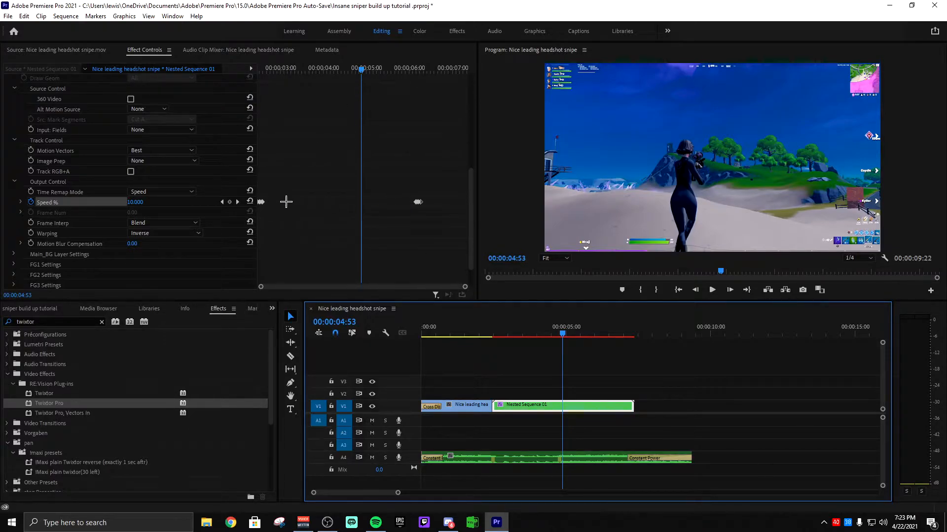
pyautogui.click(361, 70)
pyautogui.moveTo(361, 71); pyautogui.dragTo(356, 70)
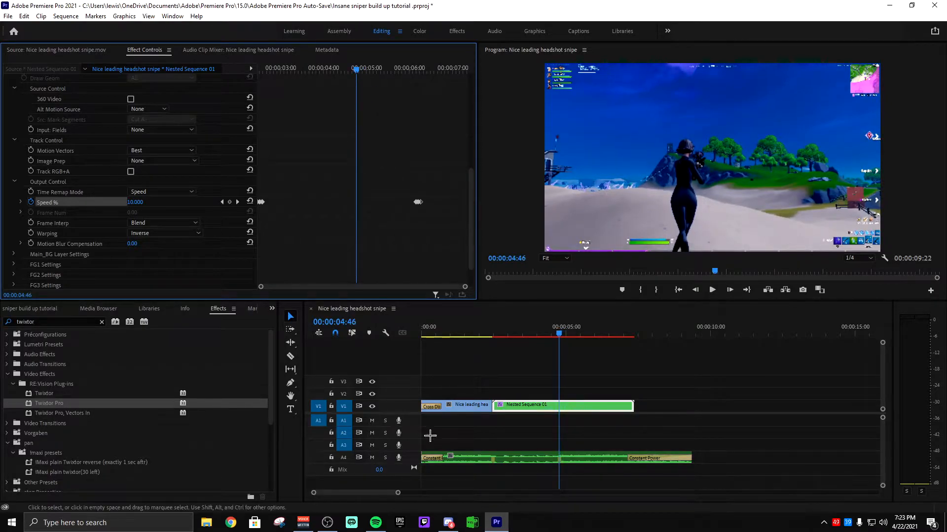
pyautogui.click(563, 461)
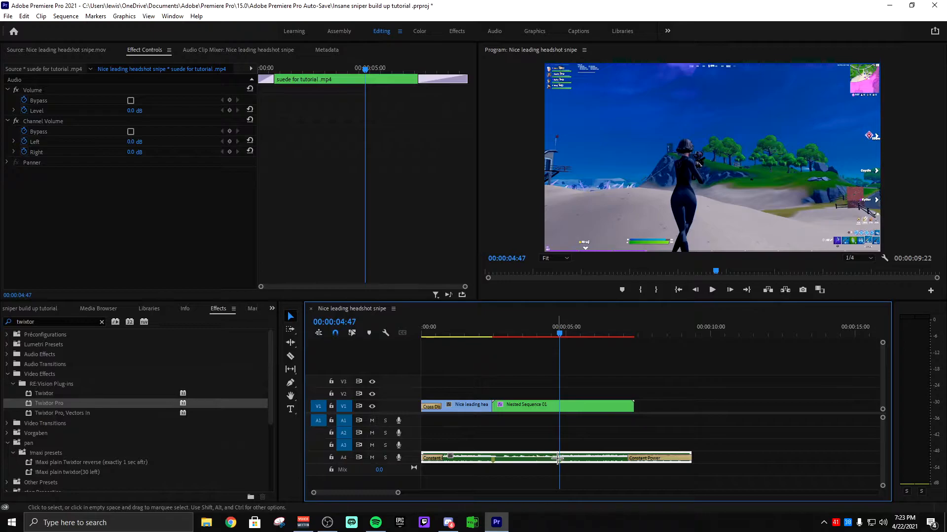
pyautogui.click(538, 408)
pyautogui.scroll(-5, 351, 253)
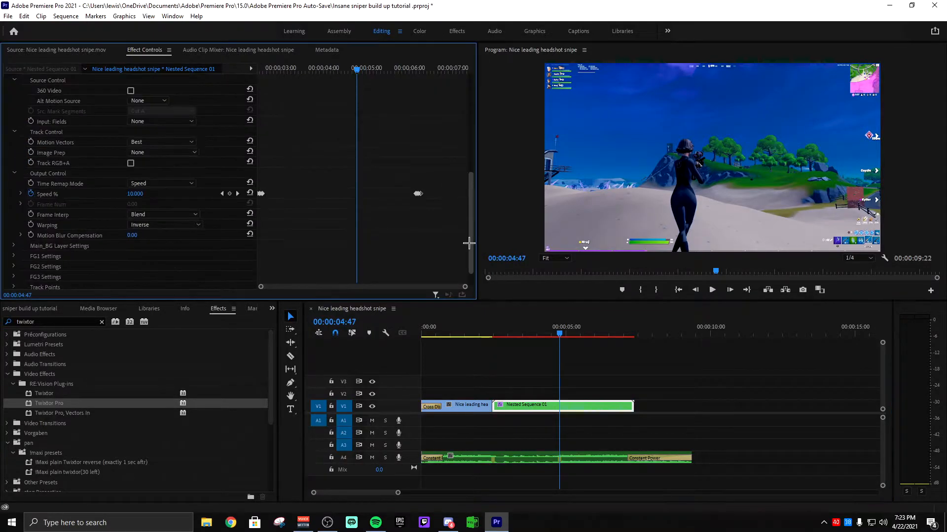
pyautogui.moveTo(398, 181); pyautogui.dragTo(358, 195)
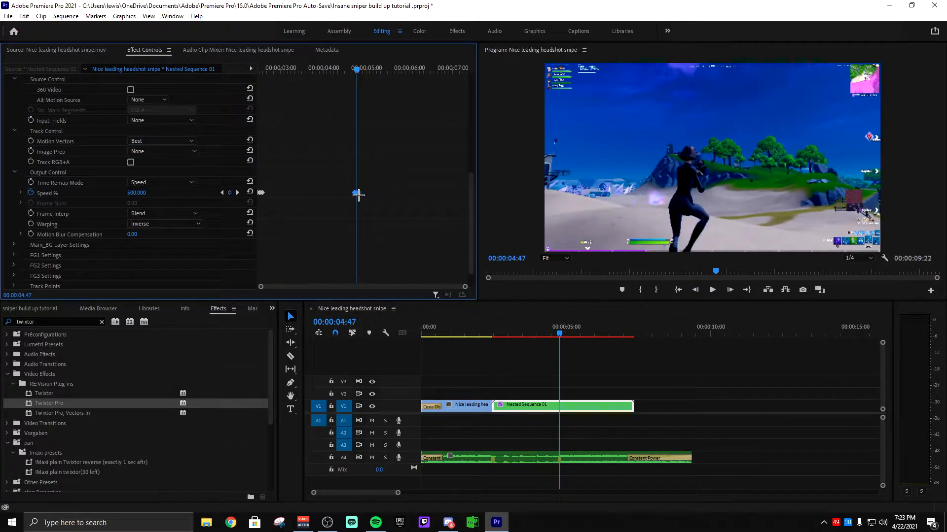
pyautogui.moveTo(465, 288); pyautogui.dragTo(364, 278)
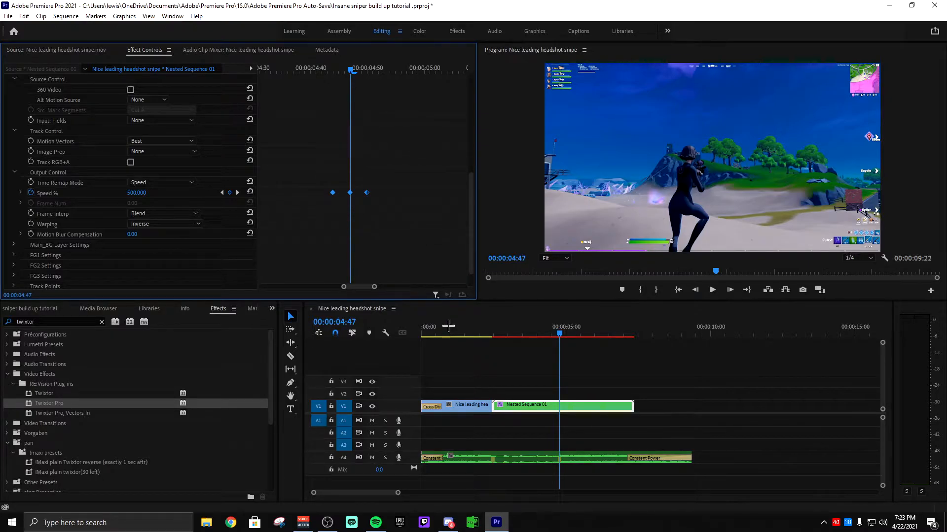
pyautogui.click(366, 192)
pyautogui.press('Delete')
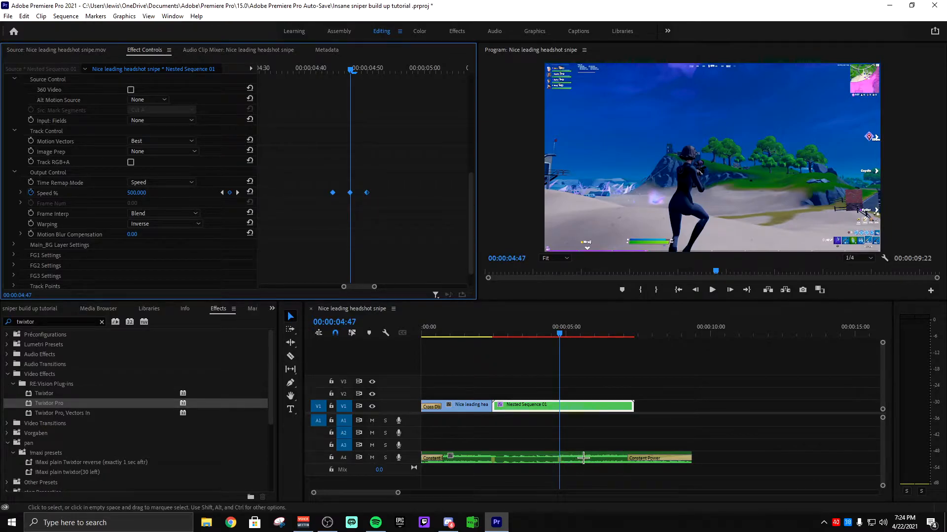
# - Play the sequence from 00:00:02:06 to check the timing of the moved impact keyframes
pyautogui.click(481, 331)
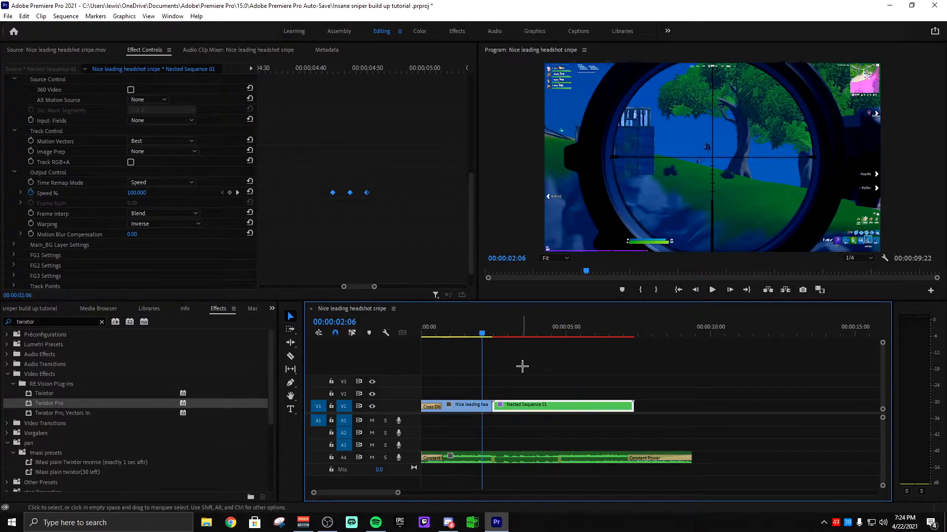
pyautogui.press('space')
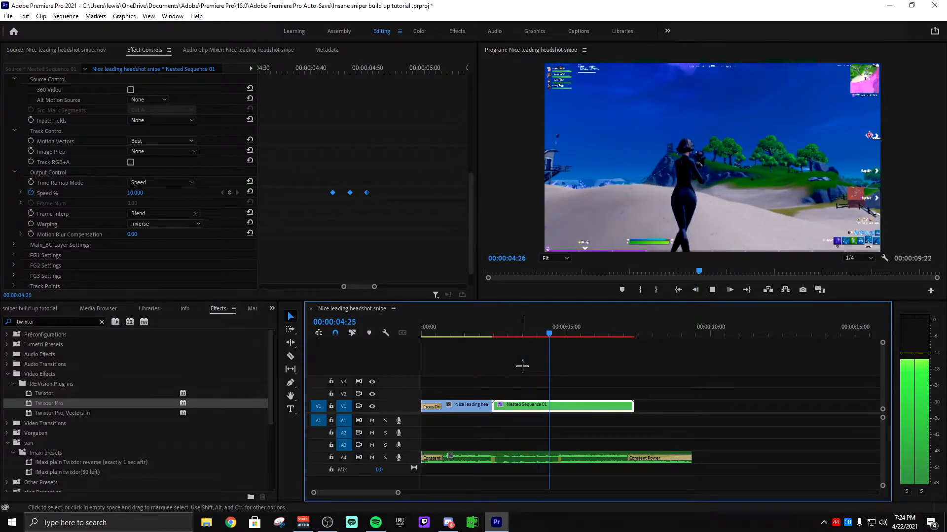
pyautogui.press('space')
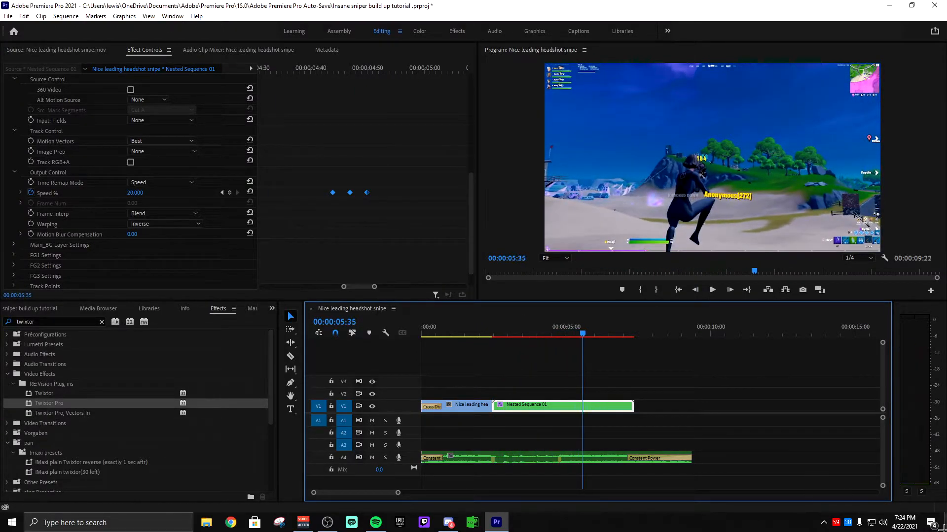
# - Split the nested clip at the second beat, at 00:00:04:48
pyautogui.click(881, 482)
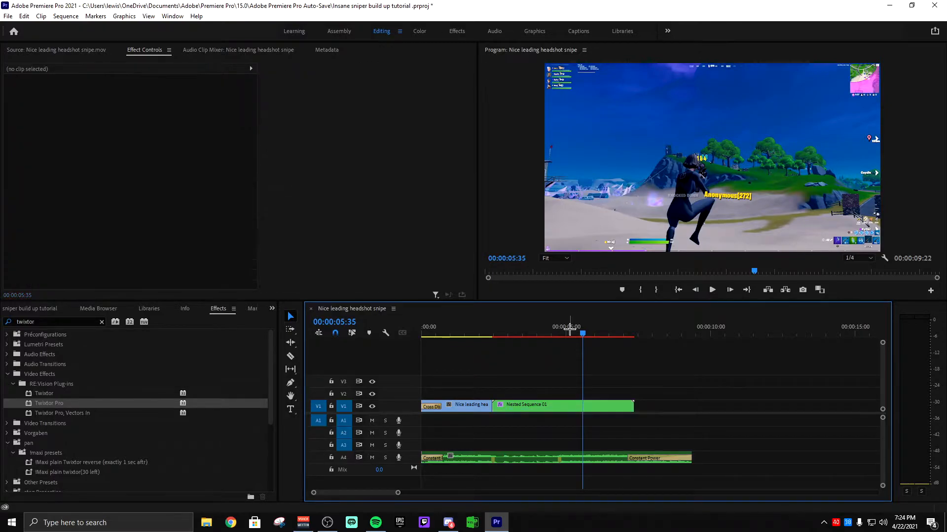
pyautogui.moveTo(569, 330); pyautogui.dragTo(559, 326)
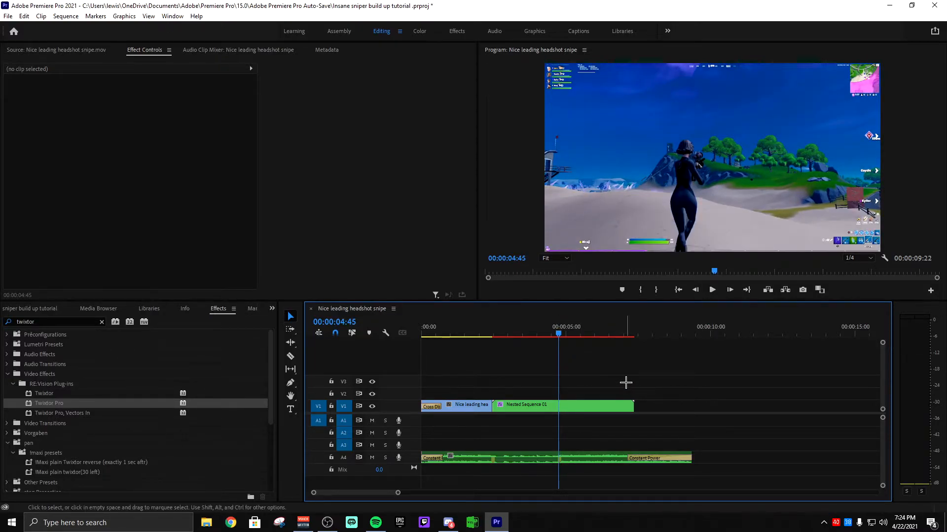
pyautogui.click(586, 410)
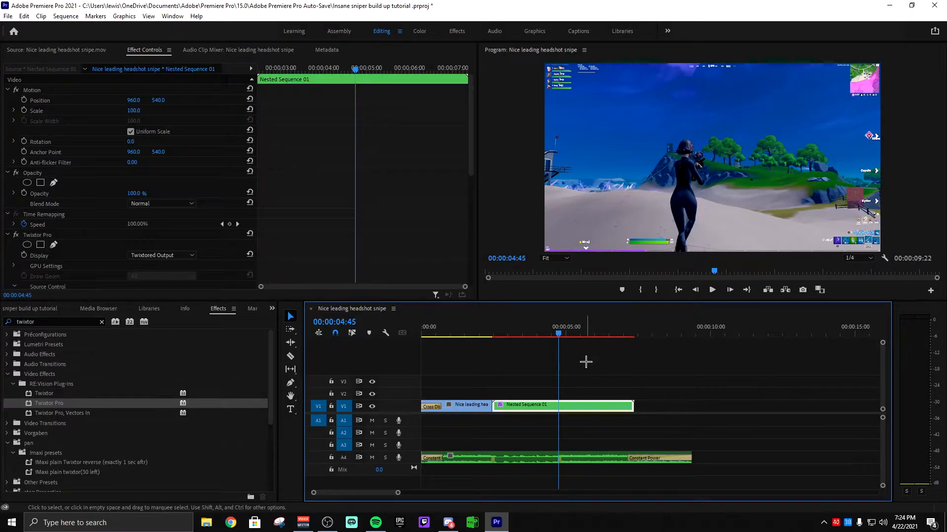
pyautogui.press('Right')
pyautogui.press('Right')
pyautogui.press('Right')
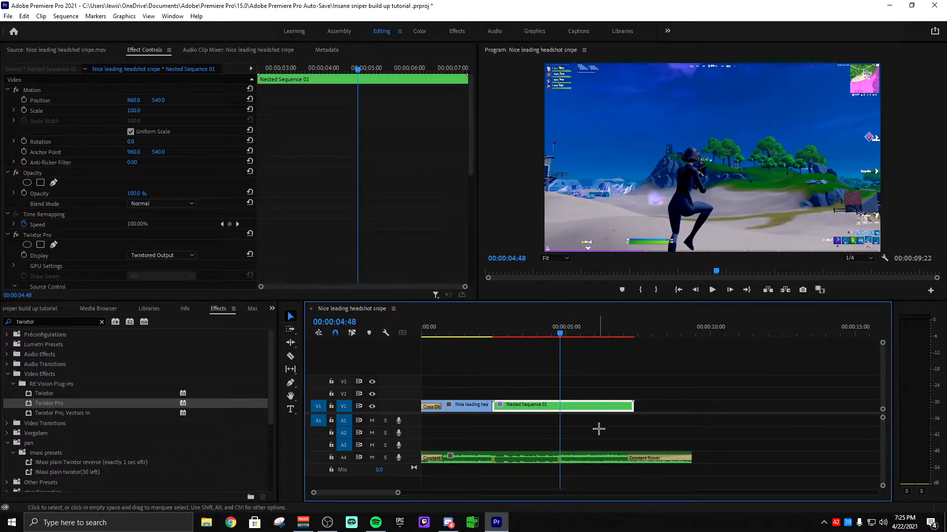
pyautogui.hotkey('ctrl', 'k')
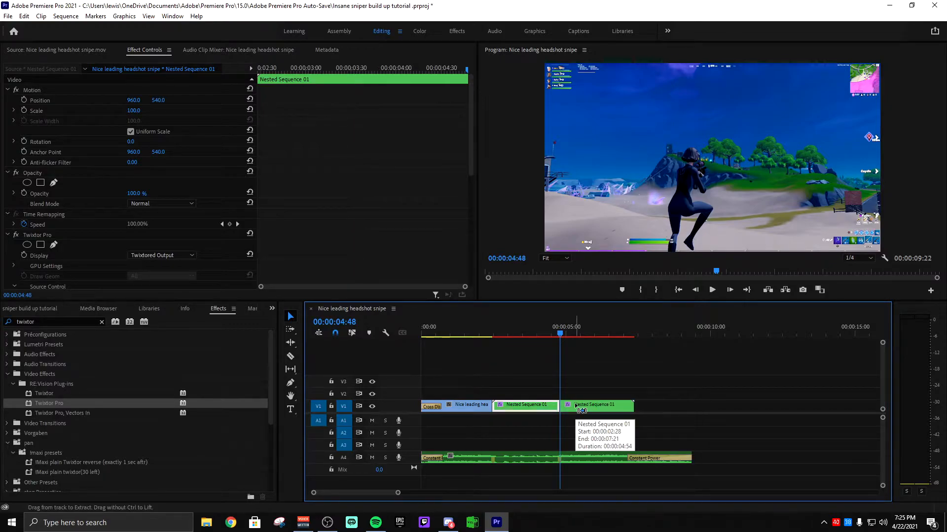
# - Scrub across the cut between the two nested clips, ending at 00:00:02:20
pyautogui.click(547, 333)
pyautogui.moveTo(548, 333); pyautogui.dragTo(582, 335)
pyautogui.click(583, 408)
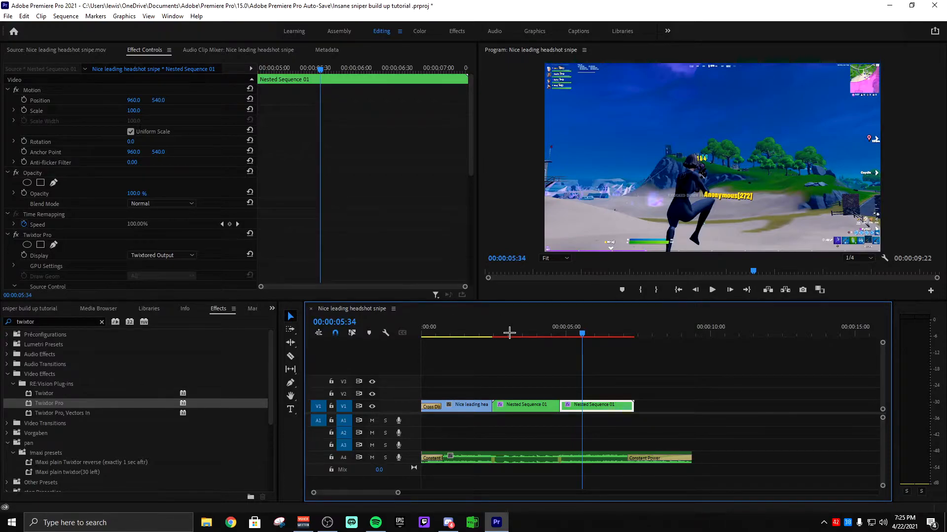
pyautogui.moveTo(508, 331); pyautogui.dragTo(488, 333)
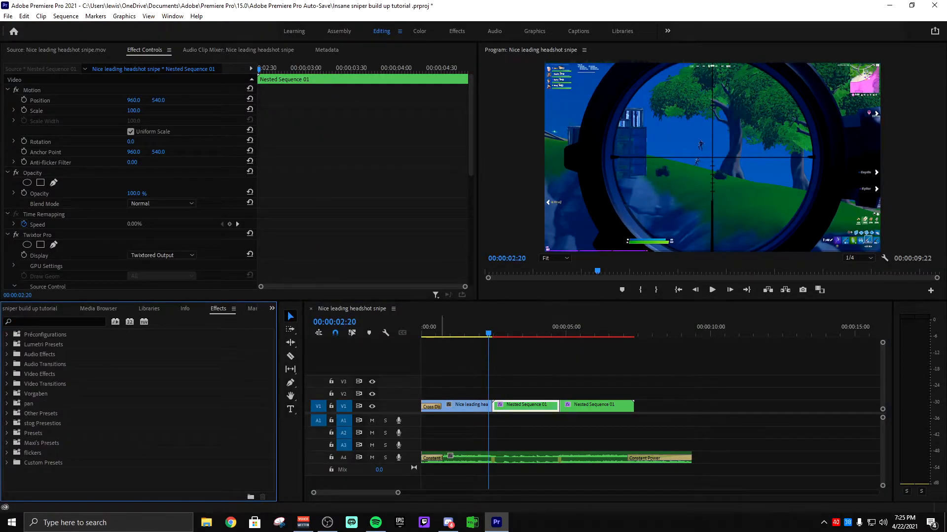
pyautogui.rightClick(66, 433)
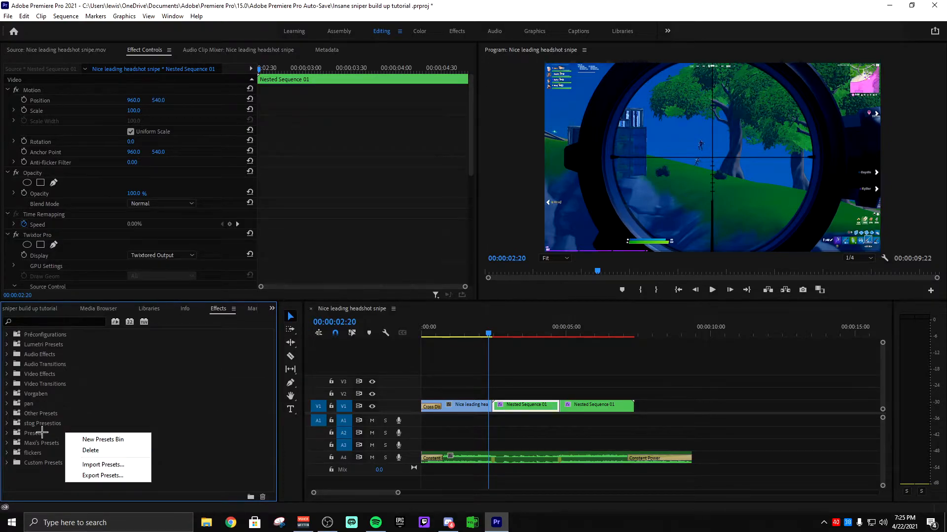
pyautogui.click(45, 480)
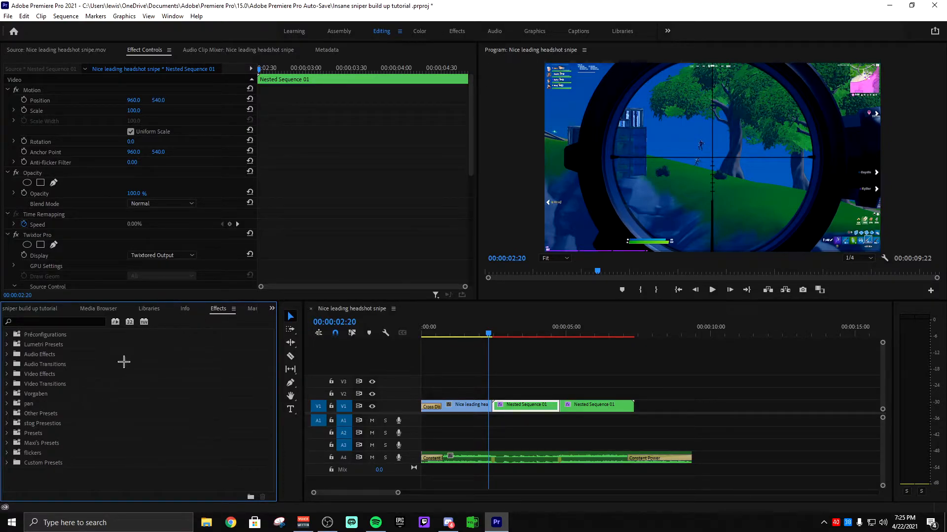
pyautogui.rightClick(45, 434)
pyautogui.click(92, 463)
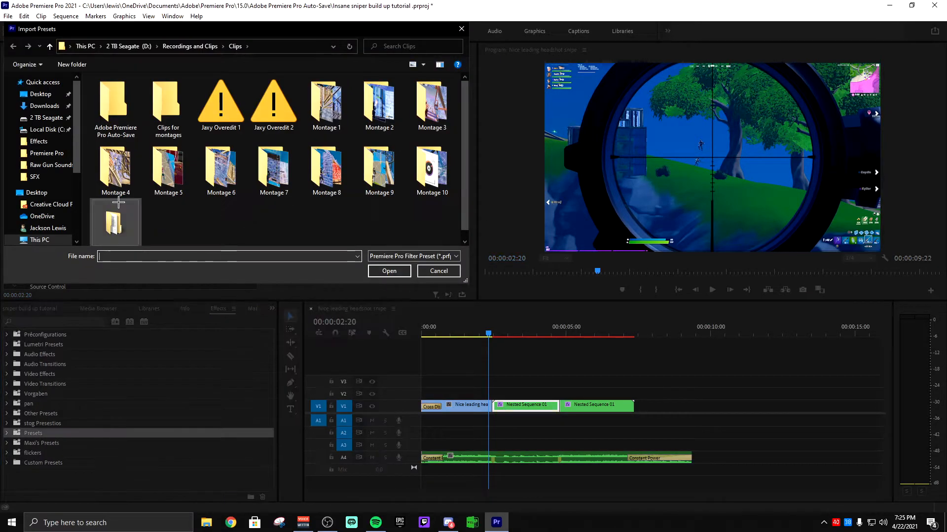
pyautogui.click(47, 153)
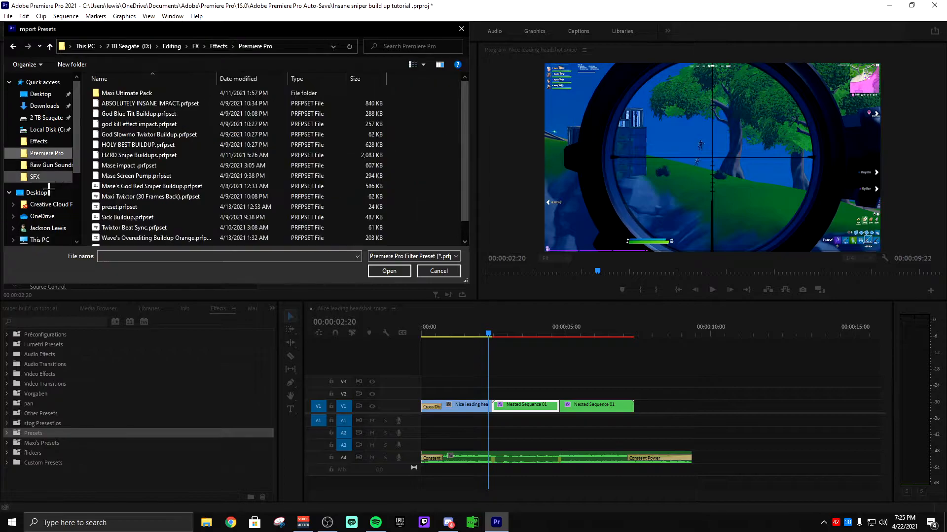
pyautogui.click(139, 124)
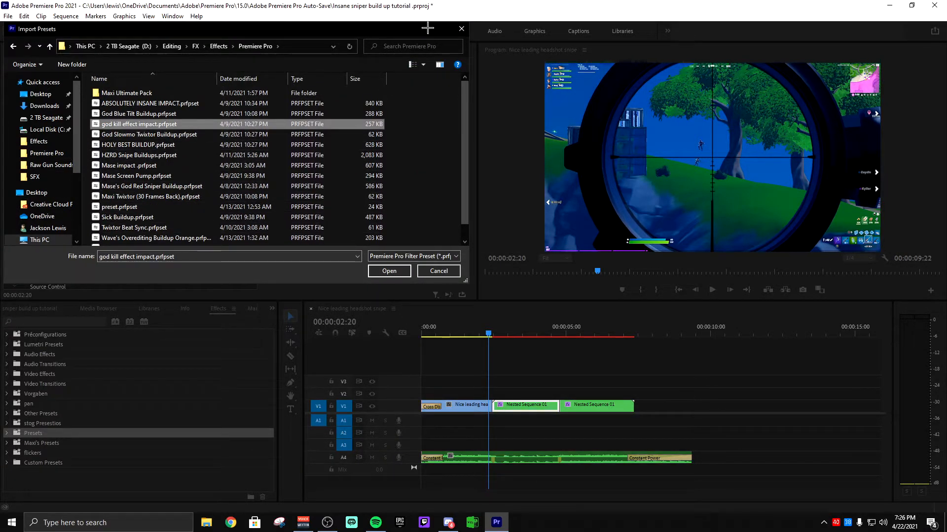
pyautogui.click(461, 28)
# - Apply the Hzrd Crazy (Snipe Buildup) preset from the custom Buildups presets to the first nested clip
pyautogui.click(9, 458)
pyautogui.scroll(-1, 10, 457)
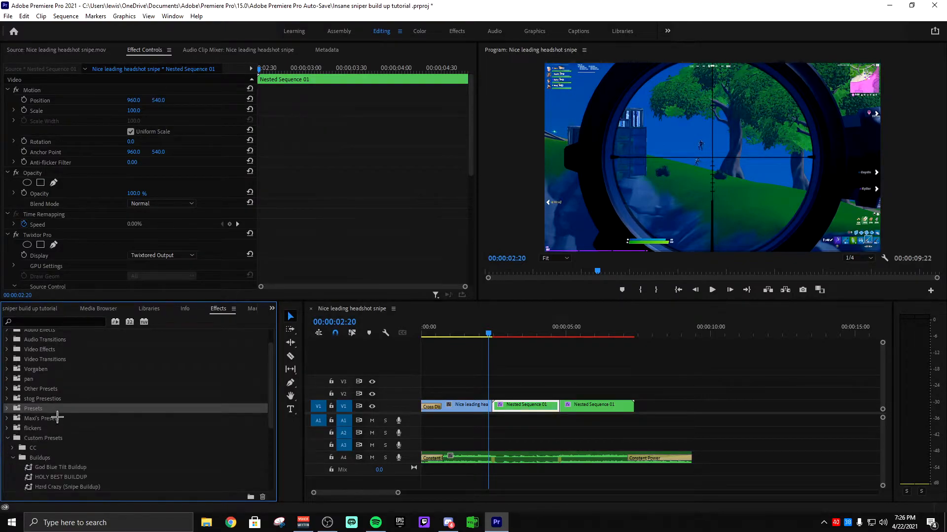
pyautogui.scroll(-4, 30, 444)
pyautogui.click(53, 398)
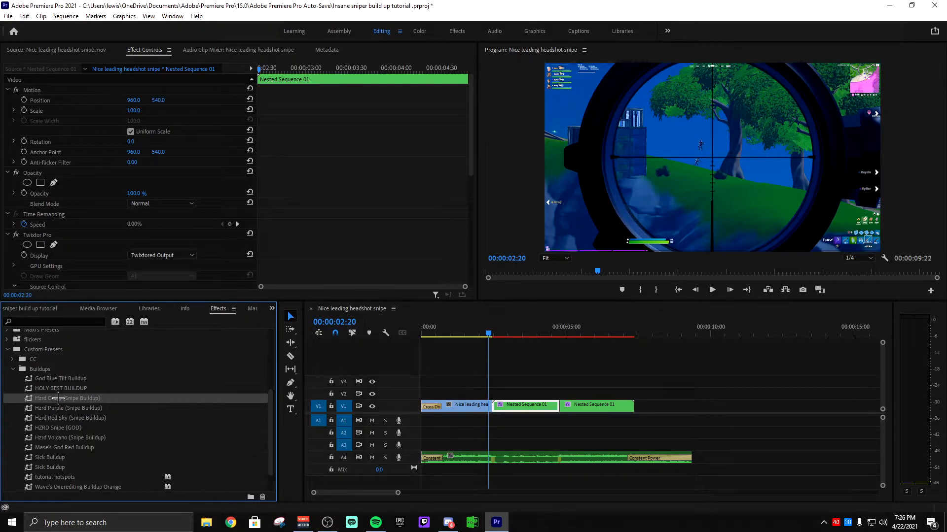
pyautogui.moveTo(230, 398); pyautogui.dragTo(512, 405)
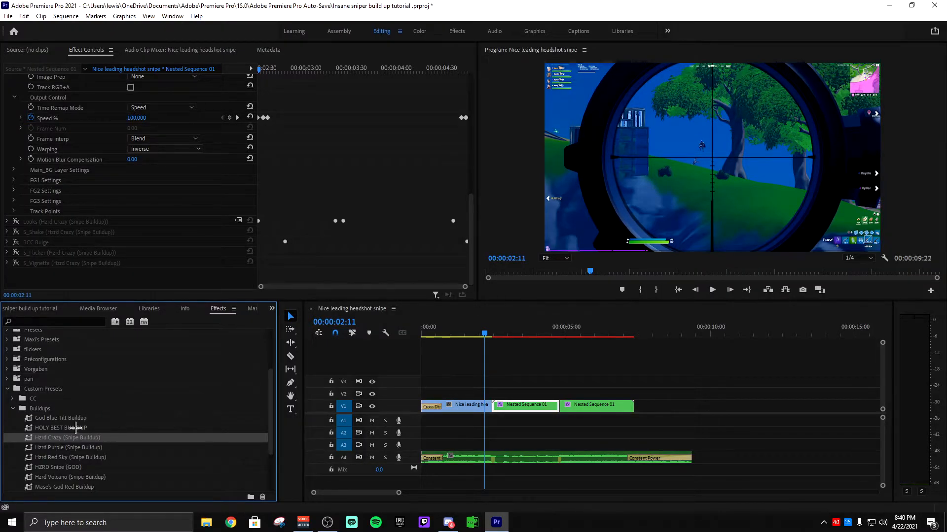
pyautogui.moveTo(154, 444); pyautogui.dragTo(529, 407)
# - Play the sequence from 00:00:02:11 to preview the build-up preset on the first nested clip
pyautogui.click(486, 333)
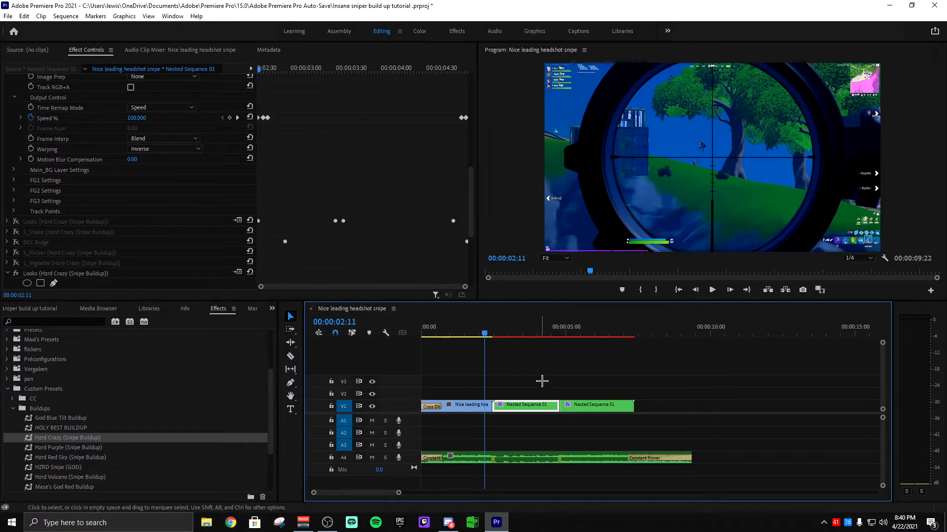
pyautogui.press('space')
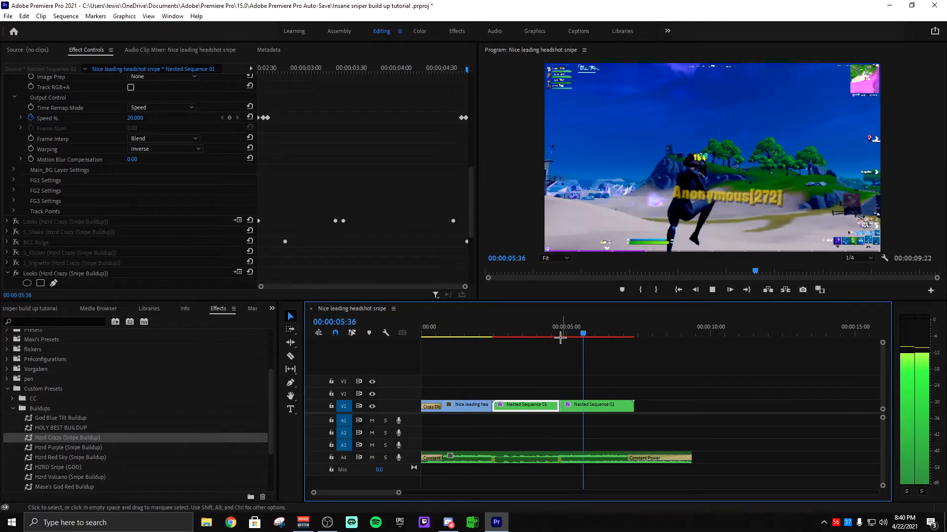
pyautogui.press('space')
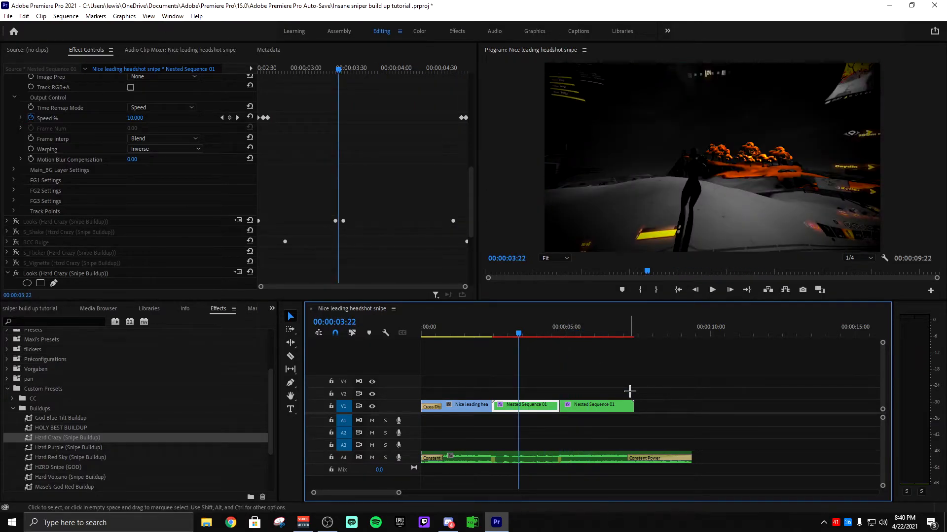
# - Split the A4 music clip at the first nested clip's start, 00:00:02:28, and at the cut between the nested clips
pyautogui.click(492, 328)
pyautogui.moveTo(493, 328); pyautogui.dragTo(494, 328)
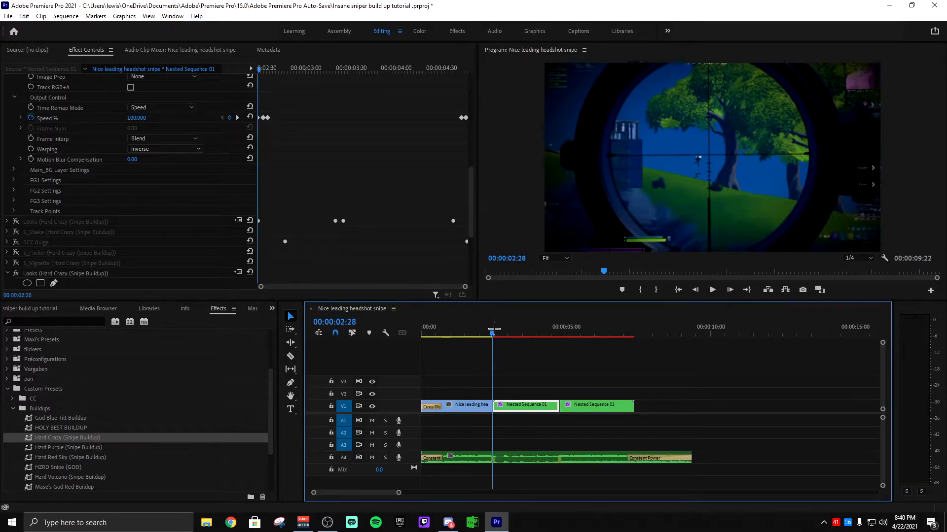
pyautogui.click(500, 457)
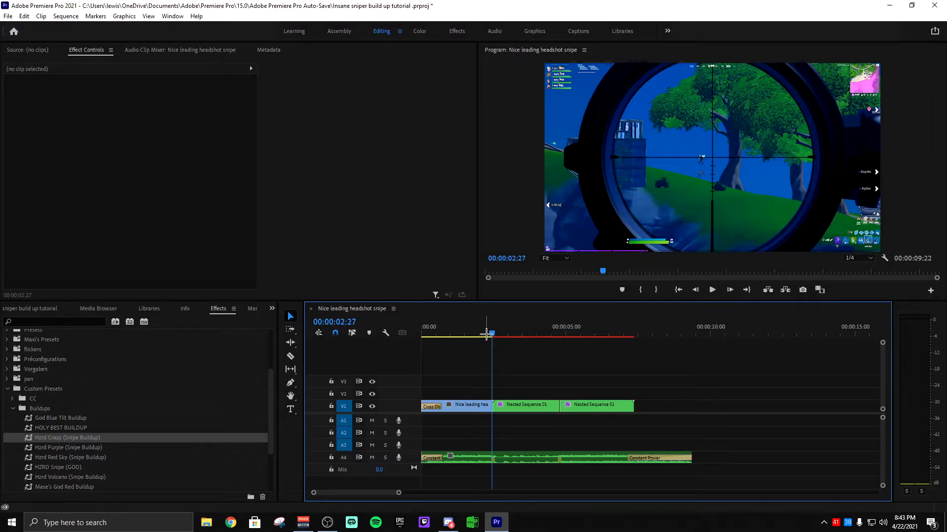
pyautogui.press('Right')
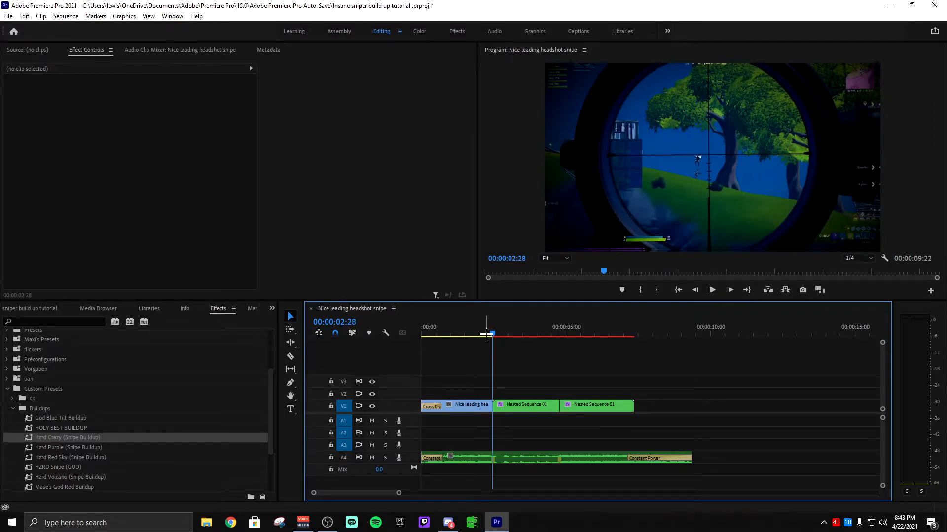
pyautogui.click(535, 459)
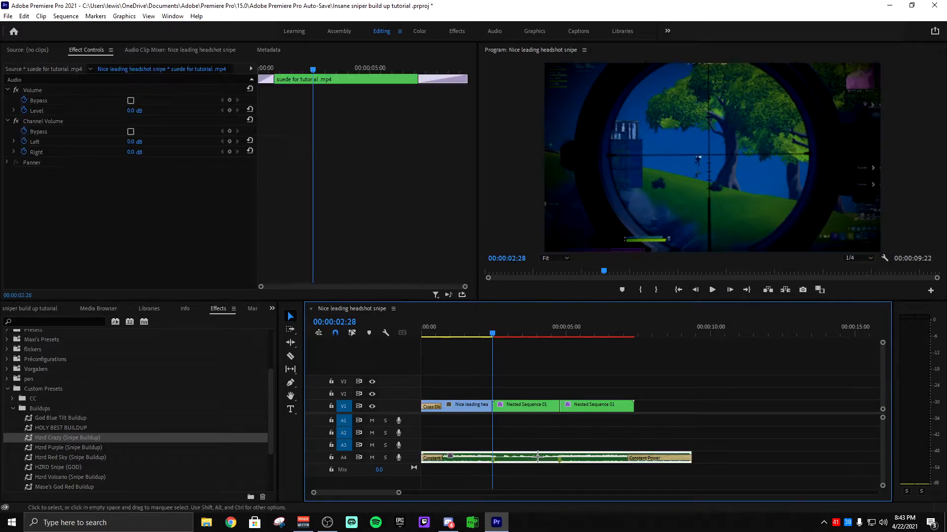
pyautogui.hotkey('ctrl', 'k')
pyautogui.click(557, 330)
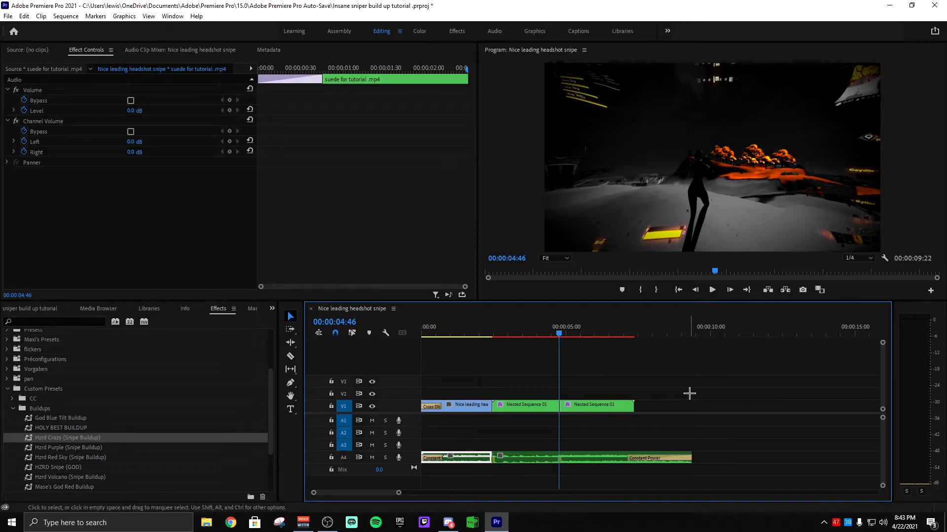
pyautogui.hotkey('ctrl', 'k')
# - Apply the Audio Buildup preset to the middle music section and play it back from 00:00:01:48
pyautogui.click(547, 458)
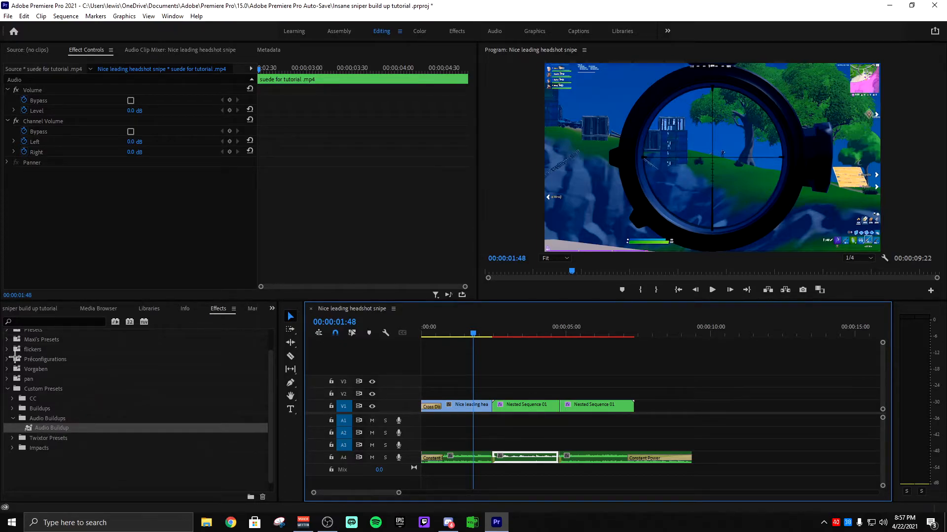
pyautogui.moveTo(49, 427); pyautogui.dragTo(528, 460)
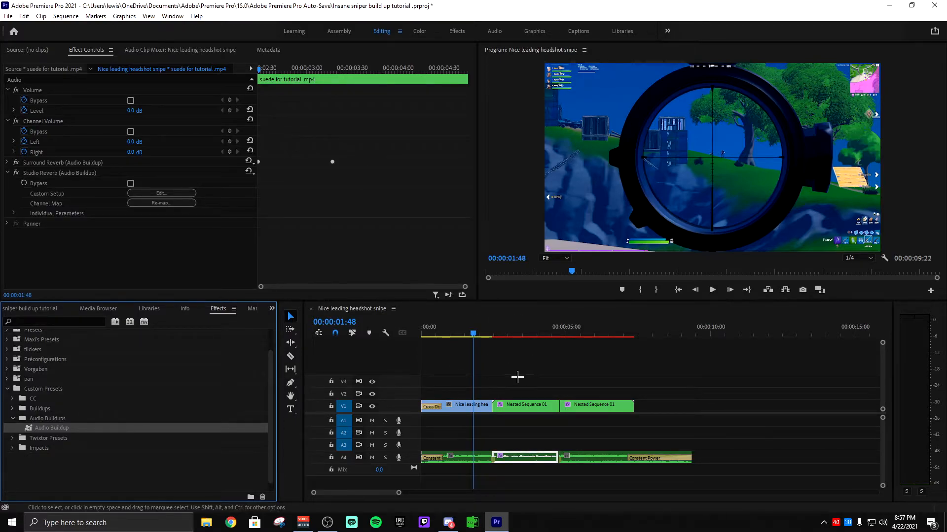
pyautogui.press('space')
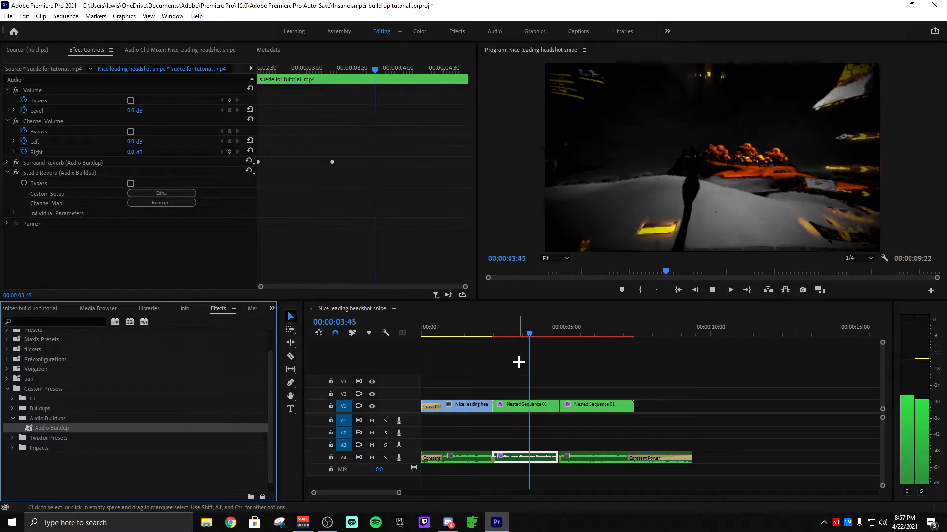
pyautogui.press('space')
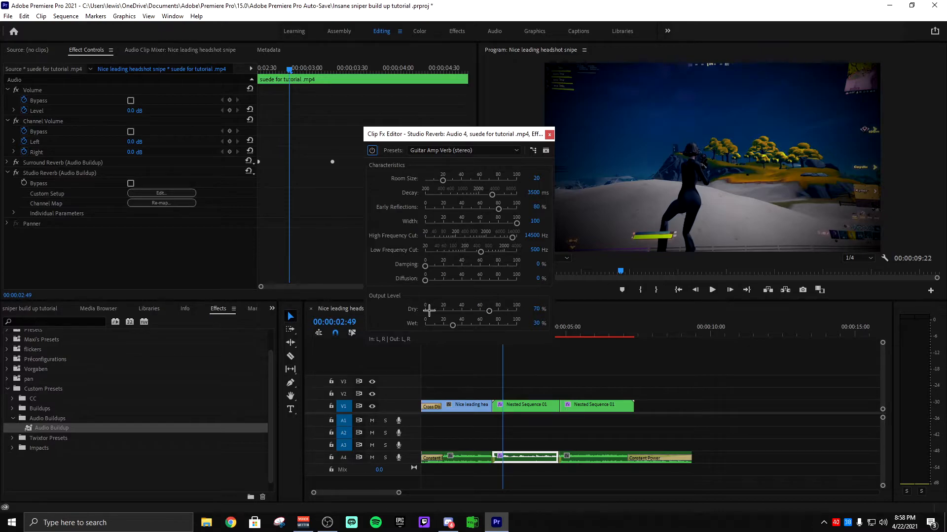
# - Set the middle music section's Studio Reverb to Dry 100% and Room Size 100, and play the result
pyautogui.moveTo(488, 311); pyautogui.dragTo(535, 321)
pyautogui.moveTo(443, 180); pyautogui.dragTo(567, 180)
pyautogui.moveTo(489, 140); pyautogui.dragTo(390, 108)
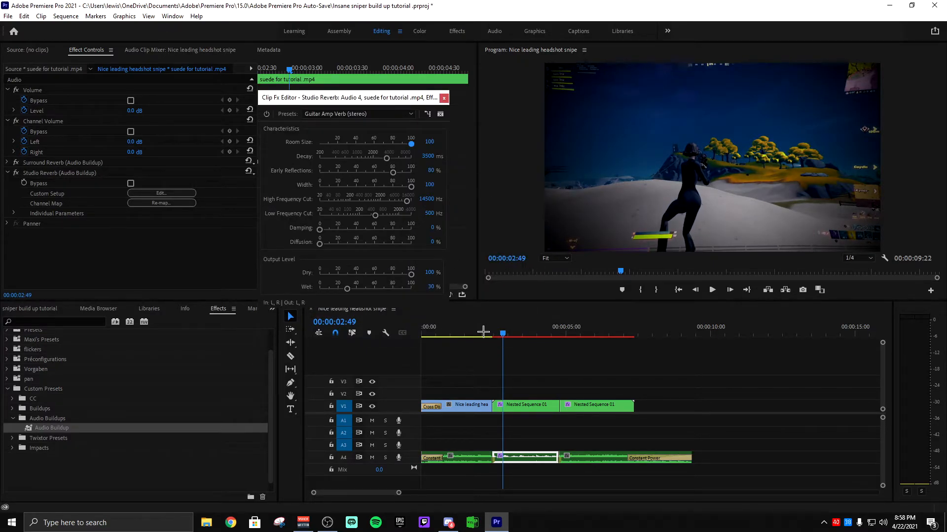
pyautogui.click(543, 369)
pyautogui.press('space')
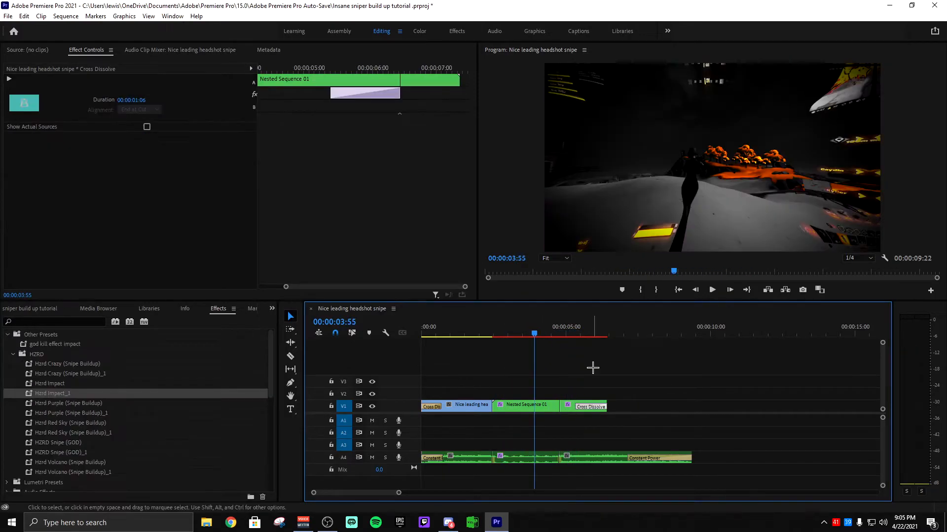
# - Apply the Hzrd Impact_1 preset to the second nested clip and preview the transition into it
pyautogui.moveTo(69, 395); pyautogui.dragTo(471, 415)
pyautogui.click(552, 334)
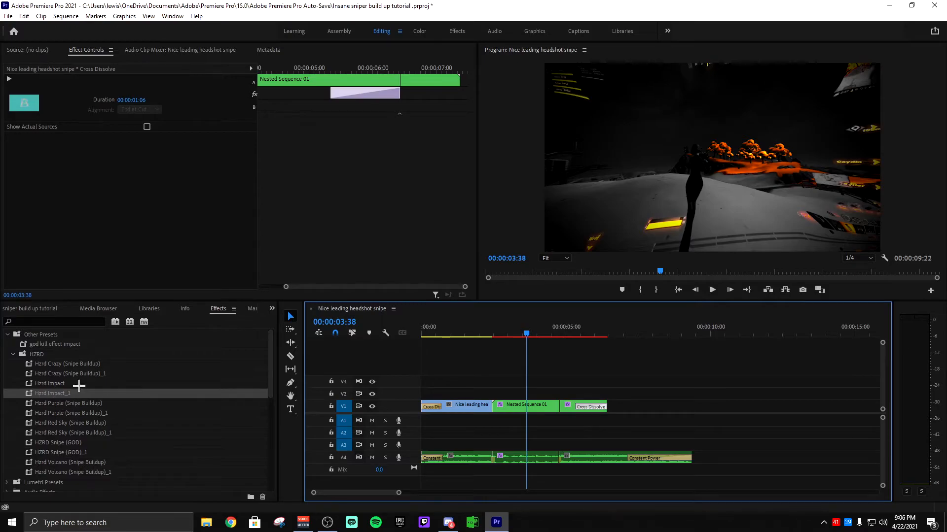
pyautogui.moveTo(67, 392); pyautogui.dragTo(572, 406)
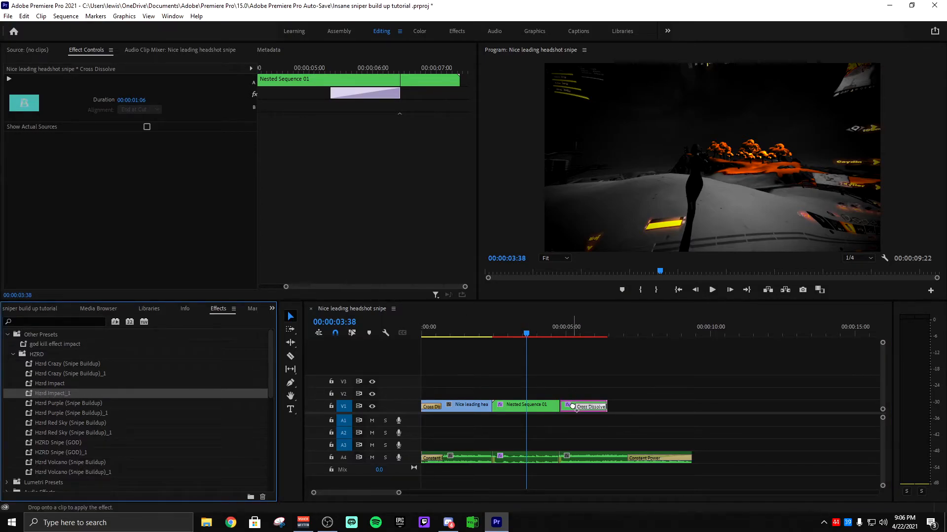
pyautogui.click(481, 336)
pyautogui.press('space')
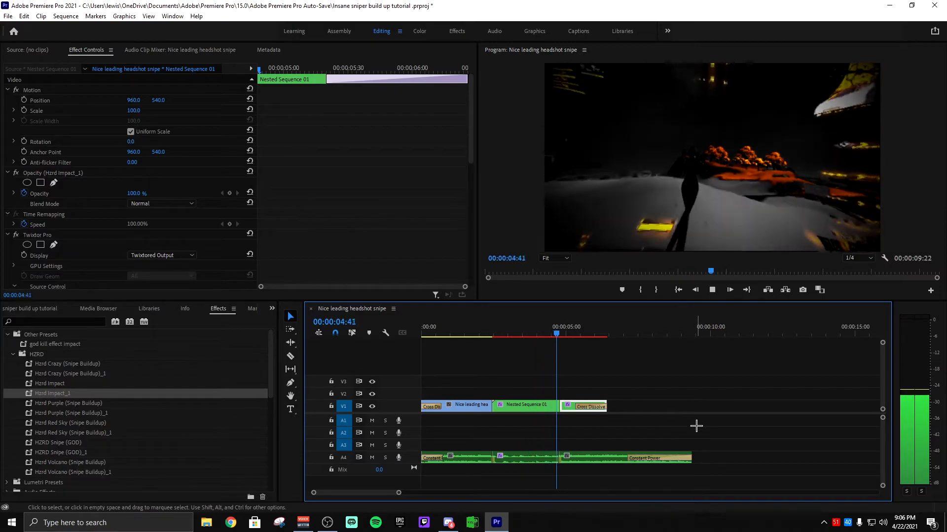
pyautogui.press('space')
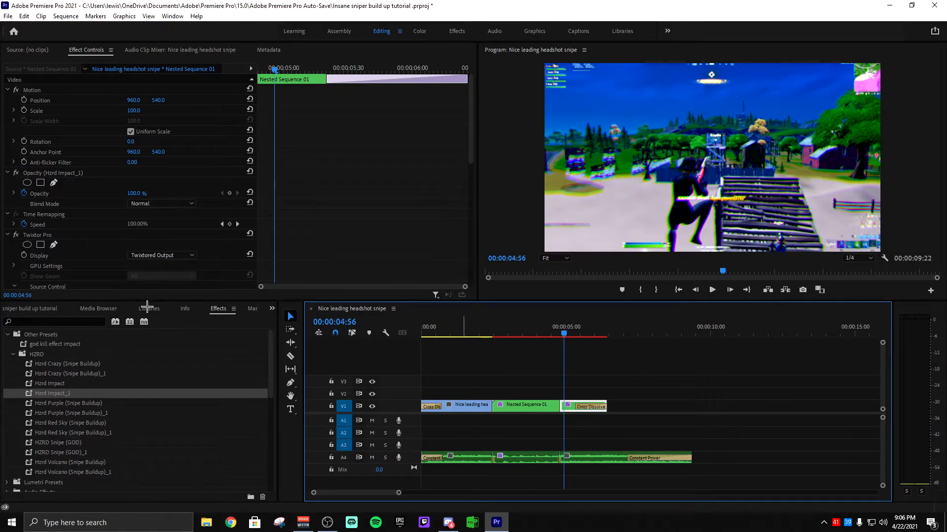
# - Search the effects for s_glow and apply S_Glow to the second nested clip
pyautogui.click(217, 311)
pyautogui.click(75, 323)
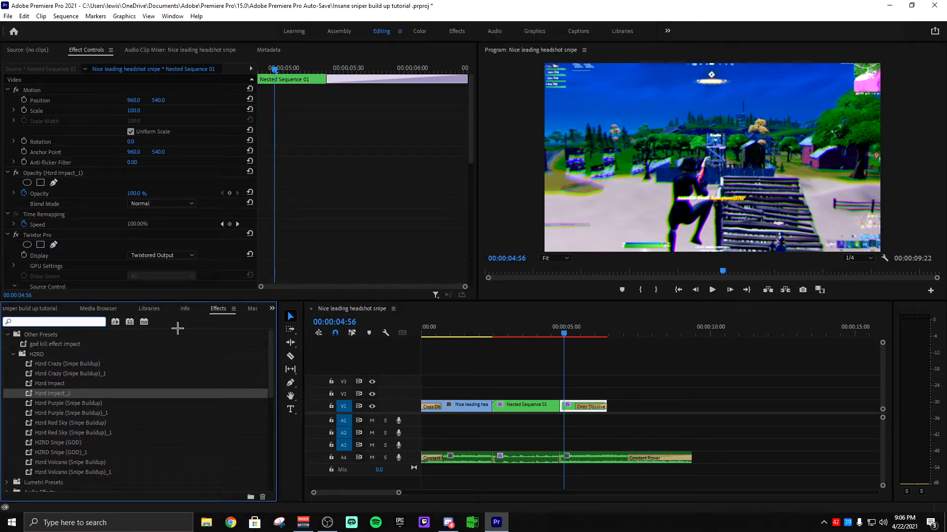
pyautogui.write('s_glow')
pyautogui.moveTo(45, 393); pyautogui.dragTo(569, 402)
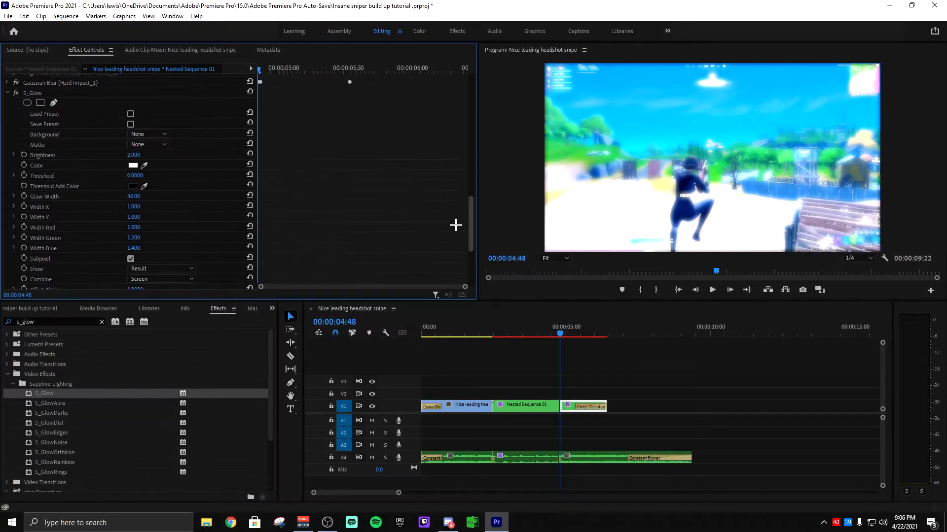
# - Set the S_Glow Brightness to 1.5 with a keyframe at the second nested clip's start, 00:00:04:48
pyautogui.scroll(-5, 454, 221)
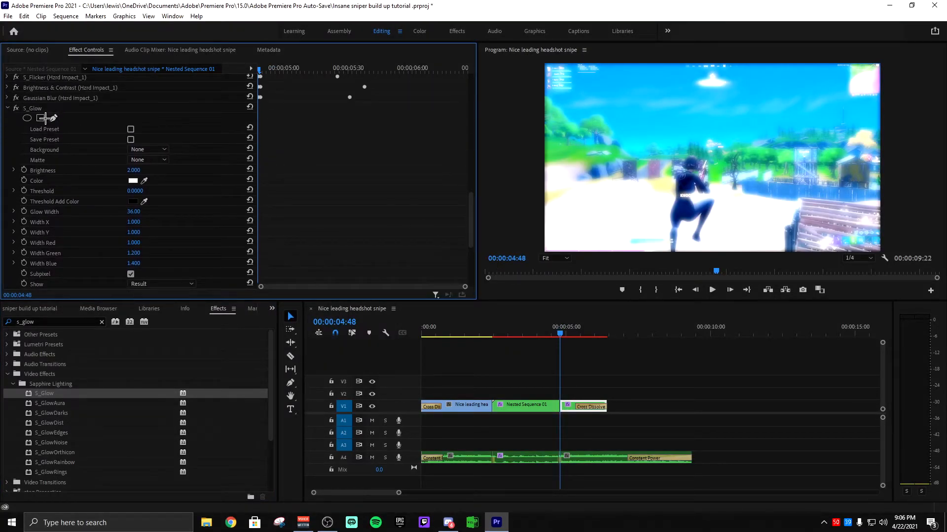
pyautogui.scroll(-2, 305, 126)
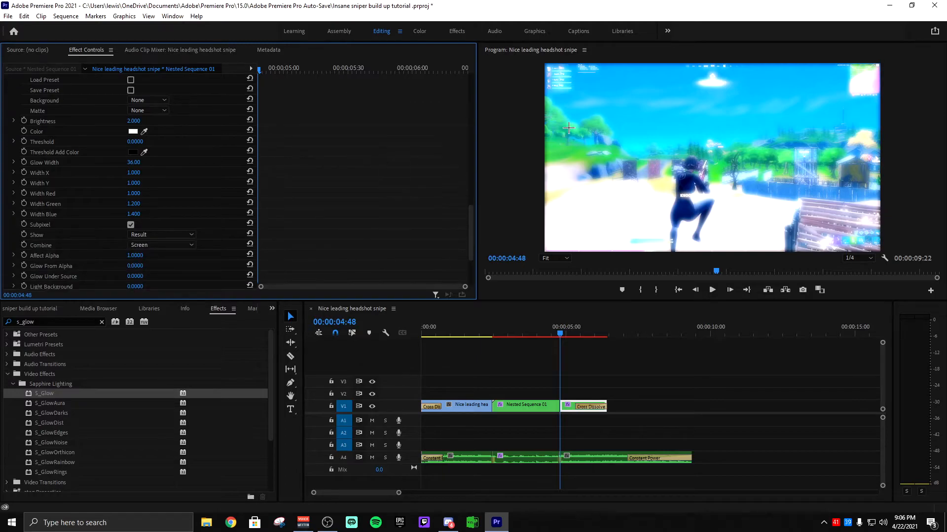
pyautogui.click(133, 121)
pyautogui.write('1.5')
pyautogui.press('Return')
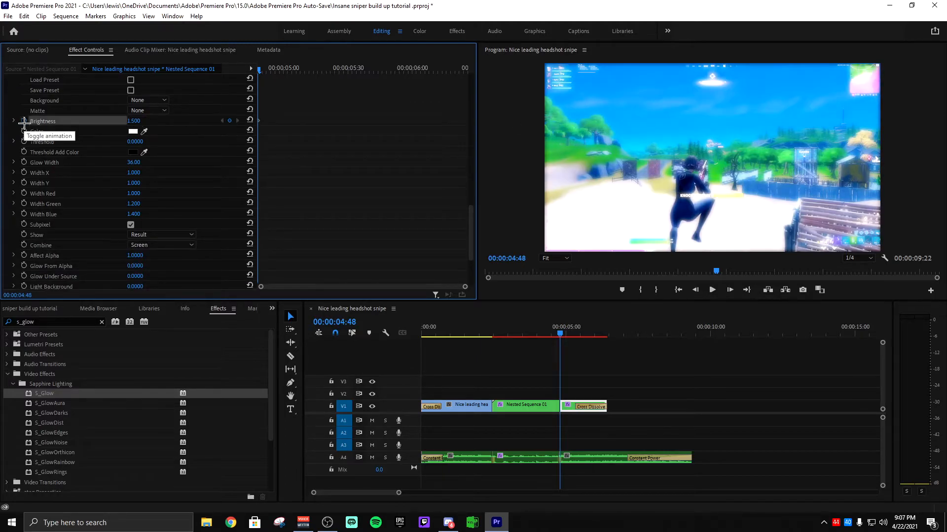
# - Add a closing S_Glow Brightness keyframe at 00:00:06:24 that fades the glow out
pyautogui.moveTo(261, 72); pyautogui.dragTo(463, 72)
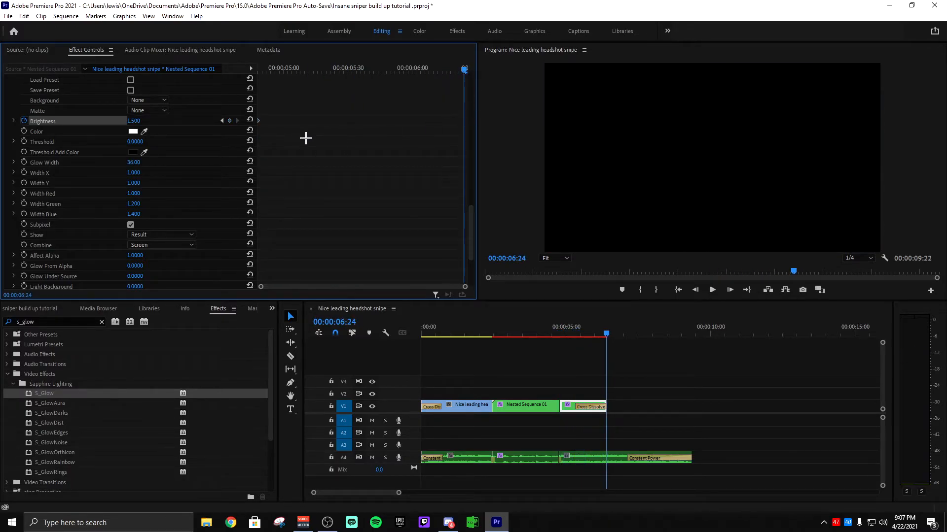
pyautogui.click(228, 121)
pyautogui.click(133, 123)
pyautogui.press('Escape')
# - Play the sequence from 00:00:02:13 and scrub the second nested clip to check the glow and the frame edges
pyautogui.click(485, 333)
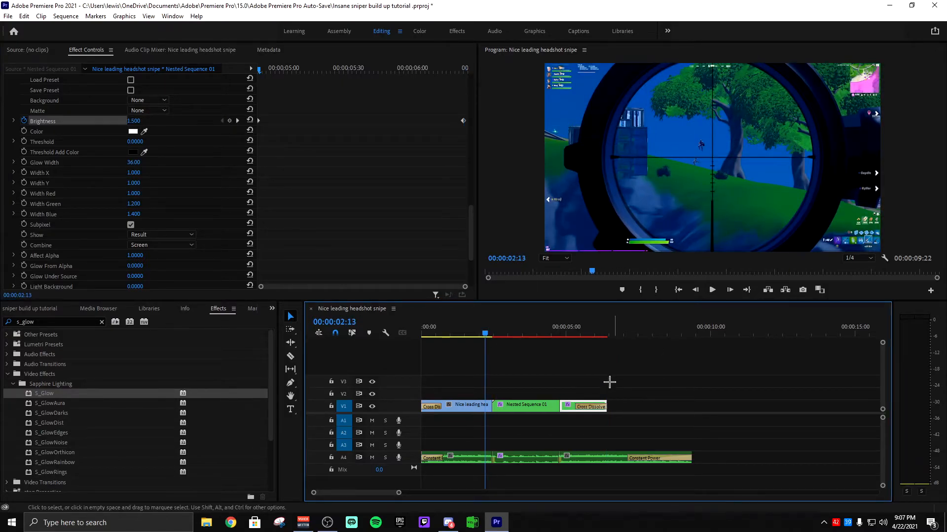
pyautogui.press('space')
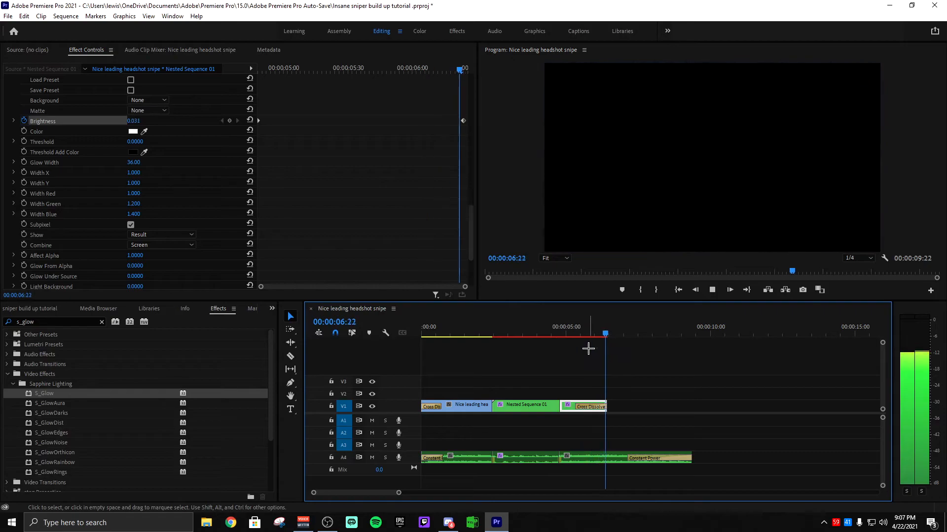
pyautogui.click(570, 329)
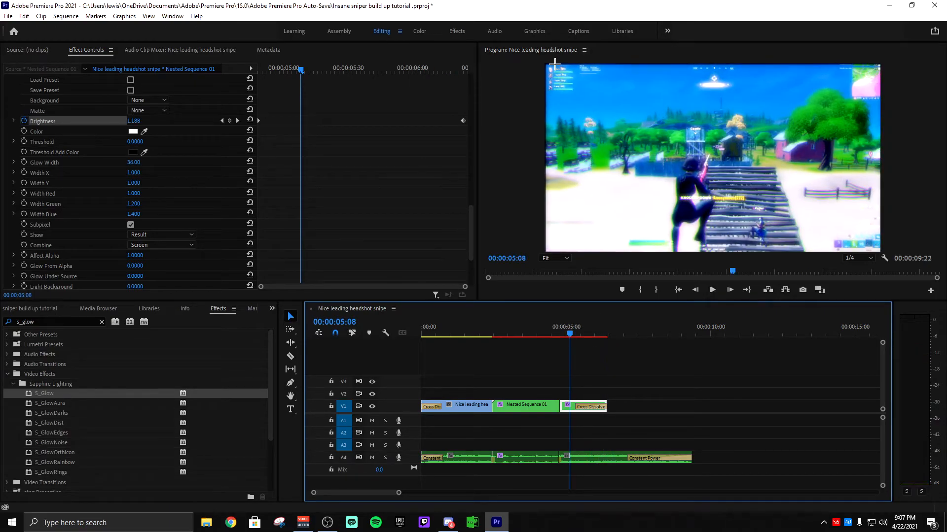
pyautogui.click(572, 333)
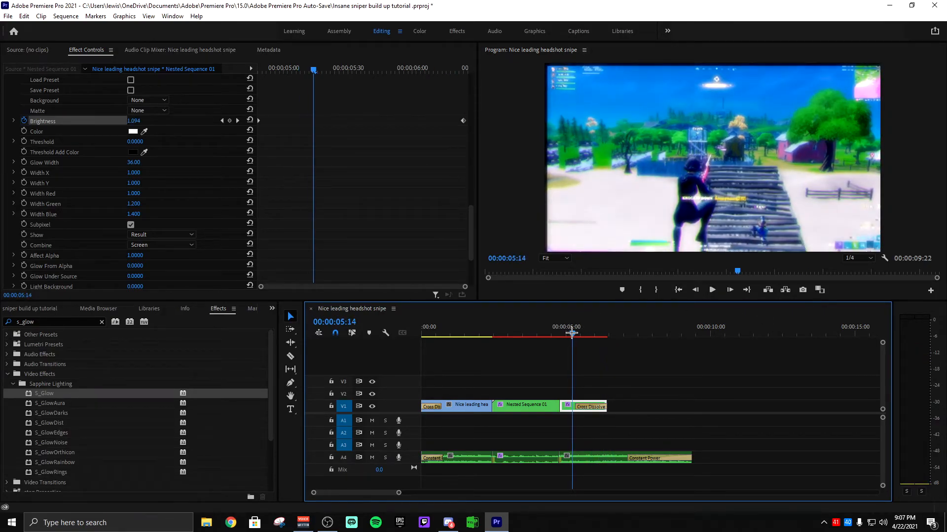
pyautogui.moveTo(571, 333); pyautogui.dragTo(578, 334)
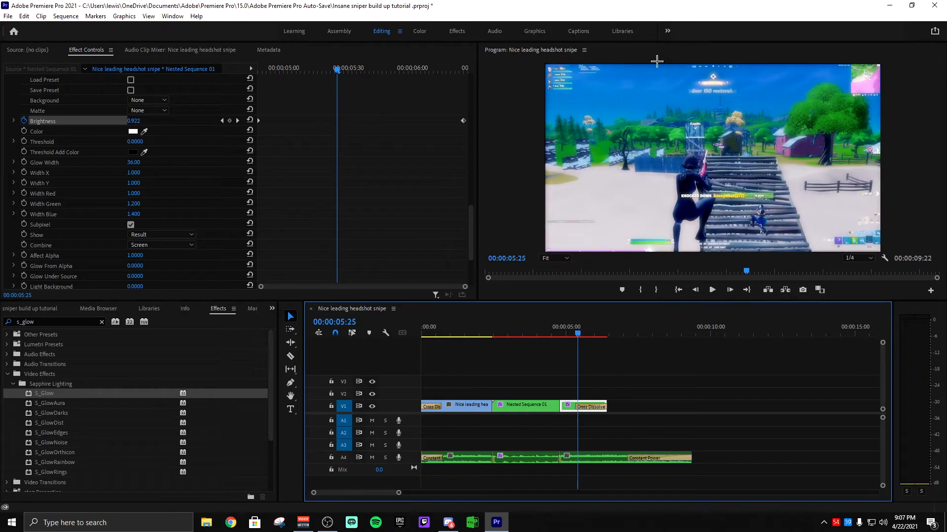
pyautogui.click(567, 333)
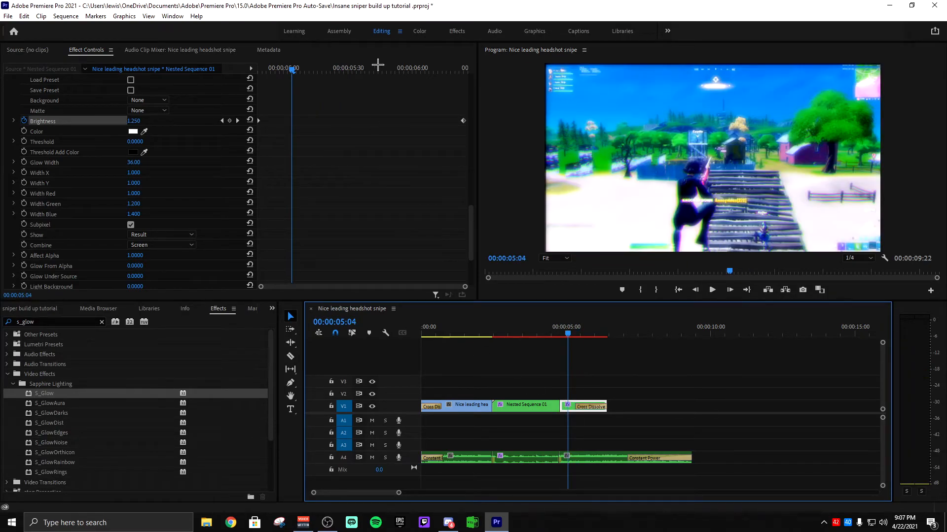
# - Set the second nested clip's Scale to 105 with a keyframe at its start, 00:00:04:48
pyautogui.scroll(10, 141, 95)
pyautogui.moveTo(293, 71); pyautogui.dragTo(249, 70)
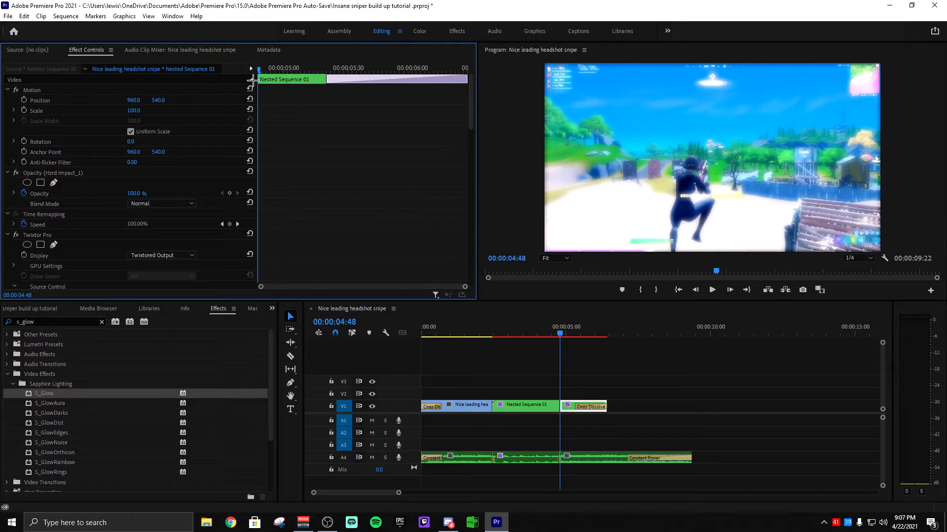
pyautogui.click(133, 112)
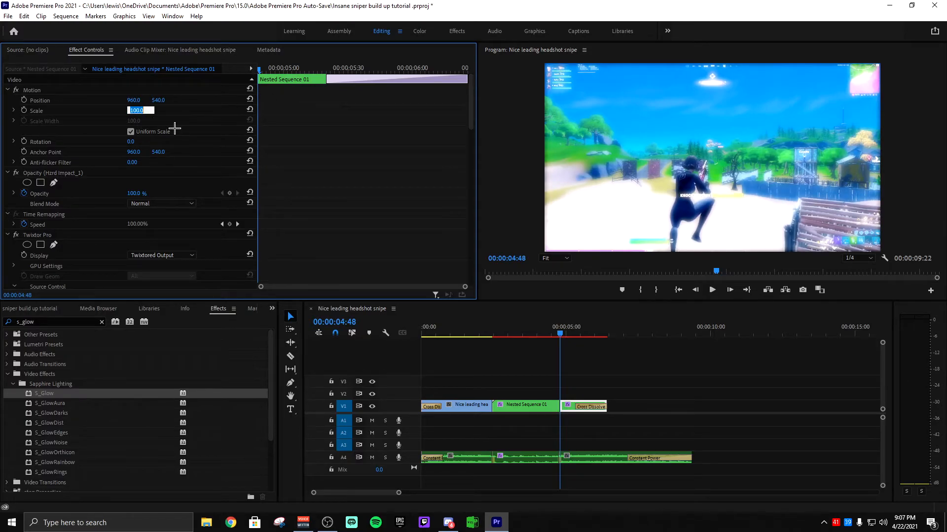
pyautogui.write('10')
pyautogui.press('Return')
pyautogui.click(23, 110)
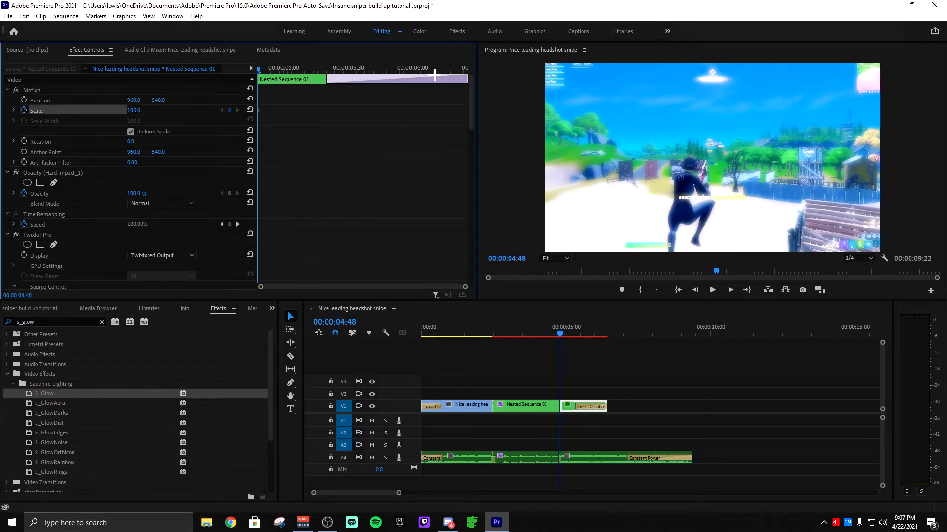
# - Add a second Scale keyframe at the end of the second nested clip and preview from 00:00:04:11
pyautogui.click(320, 75)
pyautogui.moveTo(401, 68); pyautogui.dragTo(453, 68)
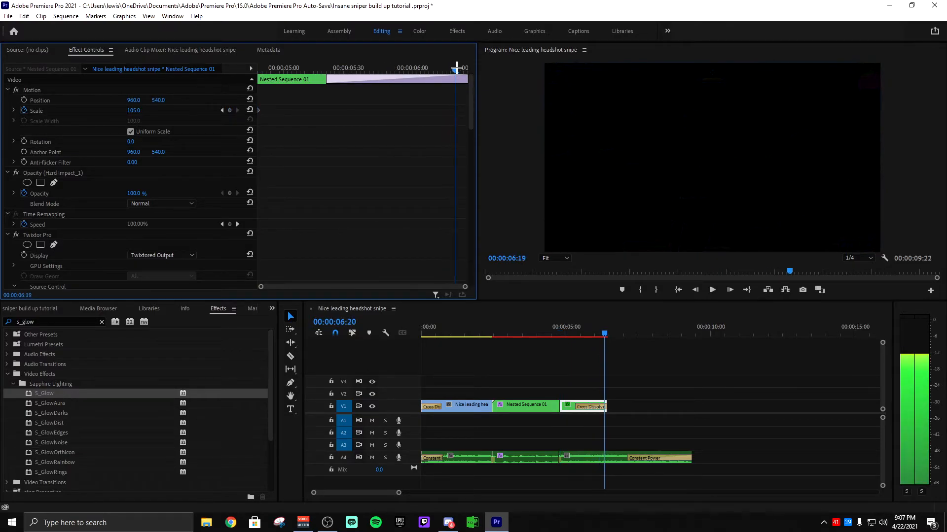
pyautogui.click(132, 110)
pyautogui.click(542, 333)
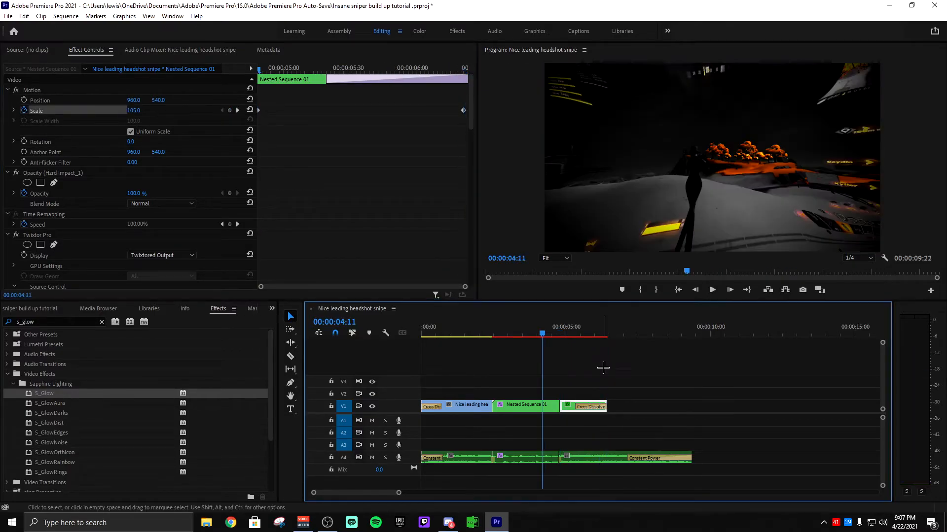
pyautogui.press('space')
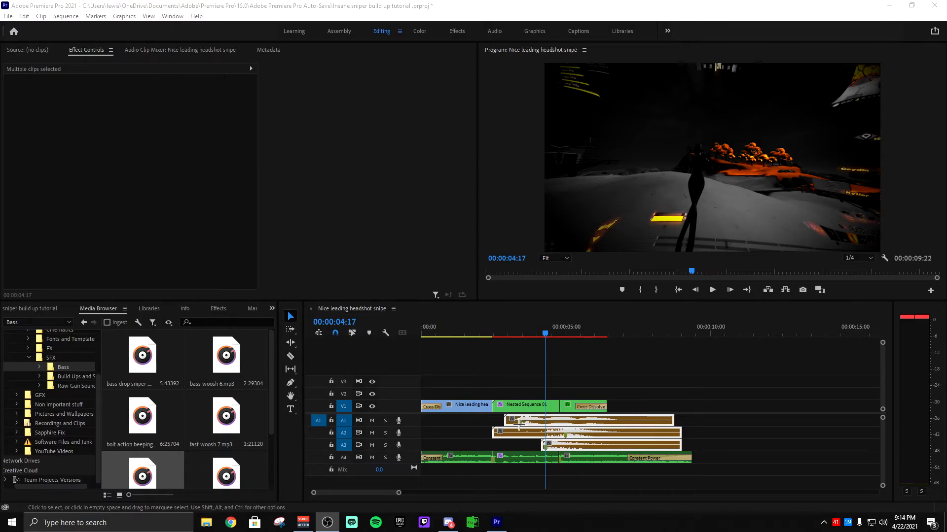
# - Shift the bass drop sniper sound effect on A1 earlier to start about two seconds into the sequence
pyautogui.moveTo(629, 418); pyautogui.dragTo(611, 419)
pyautogui.click(692, 421)
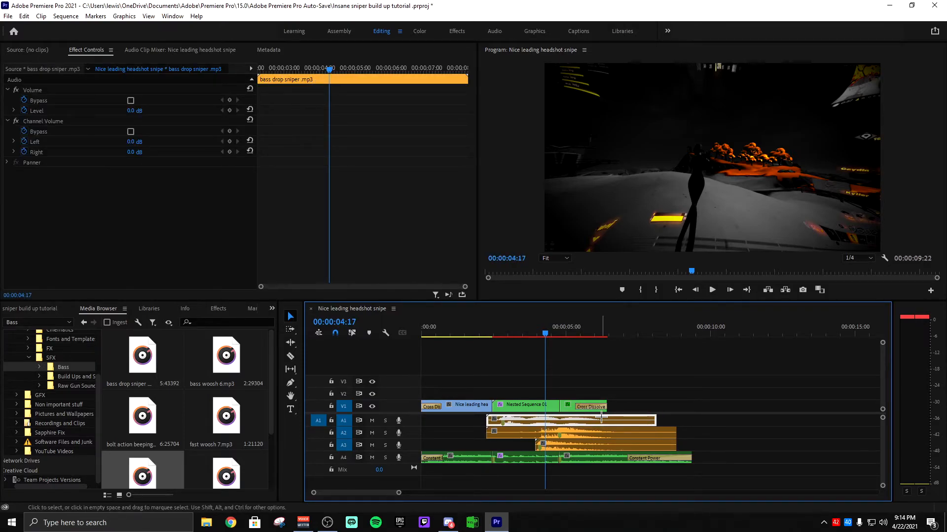
pyautogui.moveTo(601, 417); pyautogui.dragTo(591, 417)
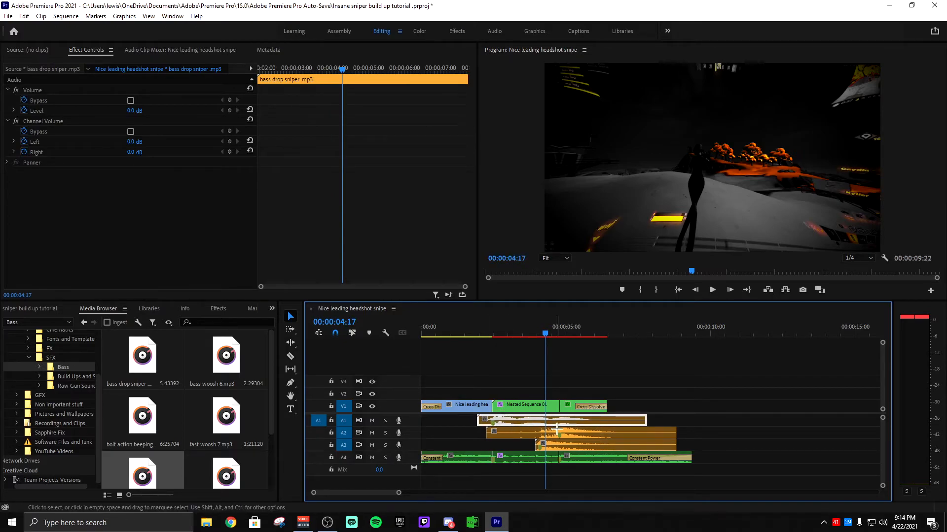
# - Move the hard bass sound effect on A3 later to start at about 00:00:04:41 and preview the mix from 00:00:01:57
pyautogui.click(598, 428)
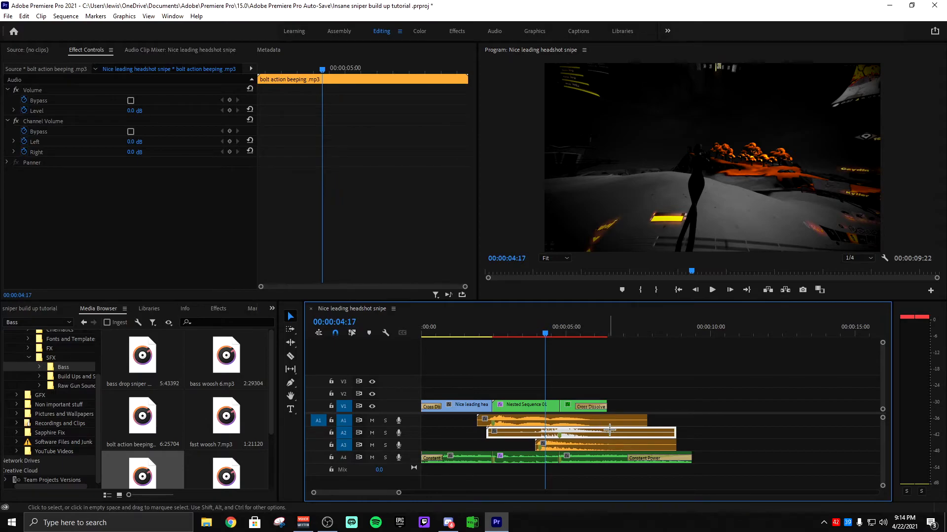
pyautogui.moveTo(611, 430); pyautogui.dragTo(623, 447)
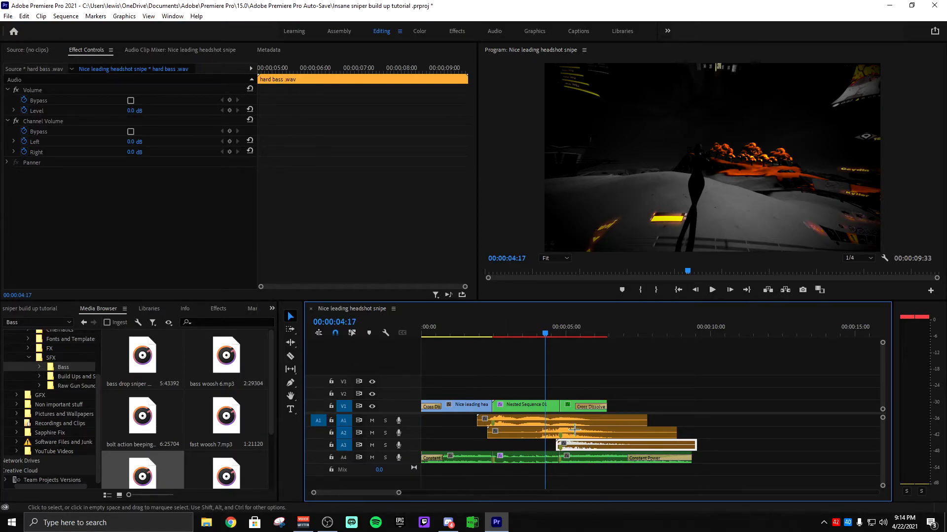
pyautogui.click(477, 329)
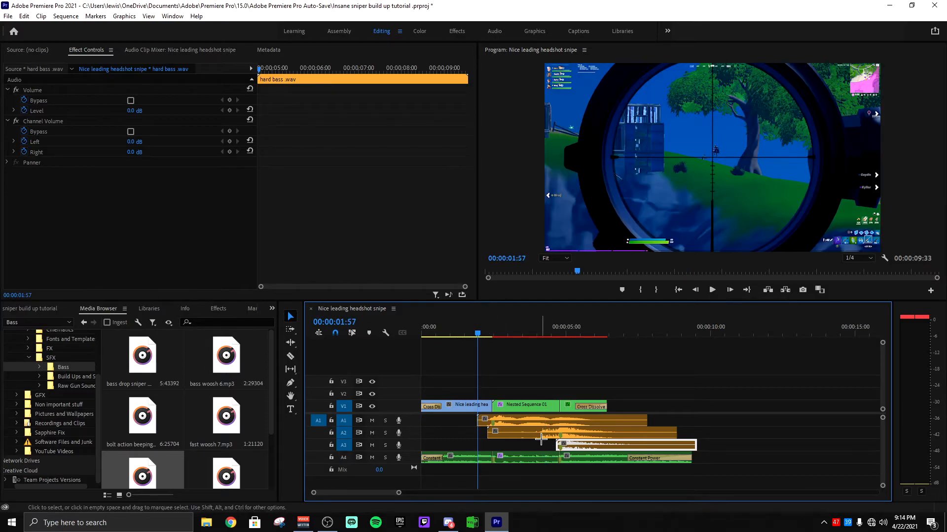
pyautogui.press('space')
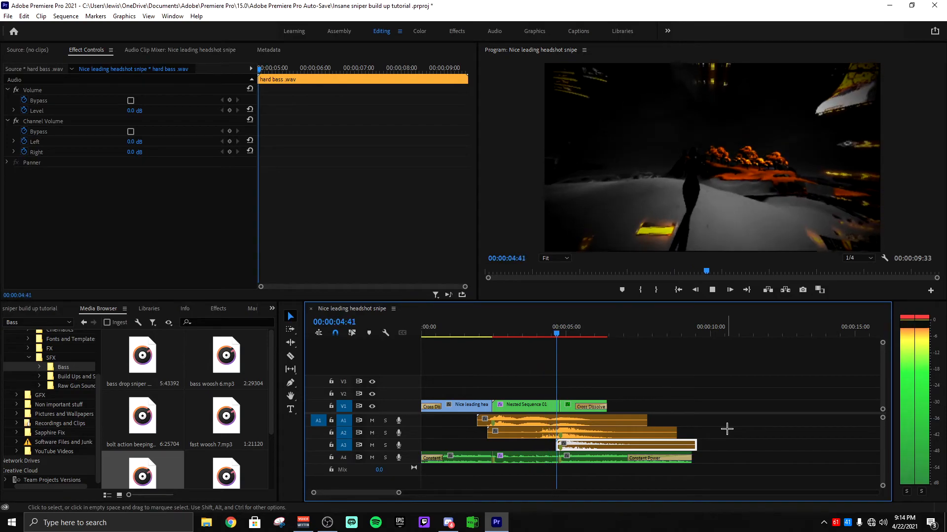
pyautogui.moveTo(548, 335); pyautogui.dragTo(536, 333)
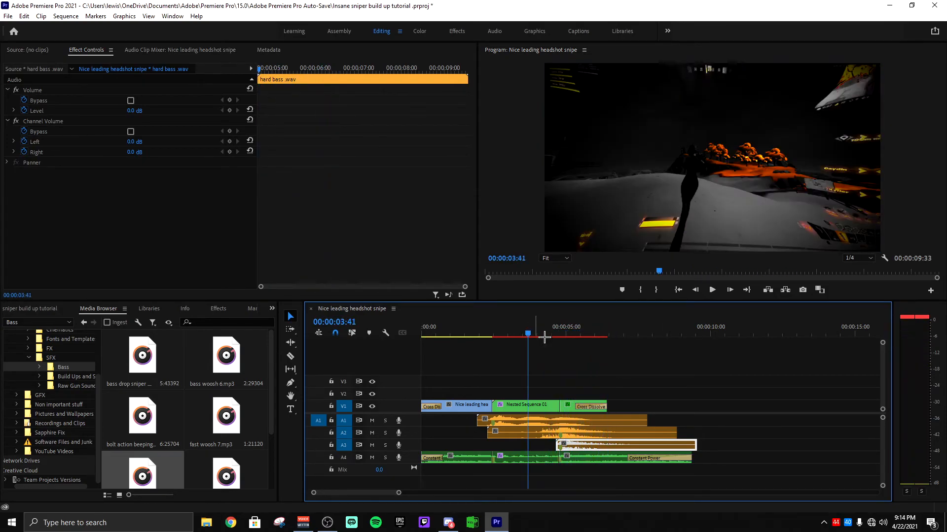
# - Change the volume level of the hard bass sound effect on A3 at 00:00:03:41
pyautogui.rightClick(625, 447)
pyautogui.click(614, 443)
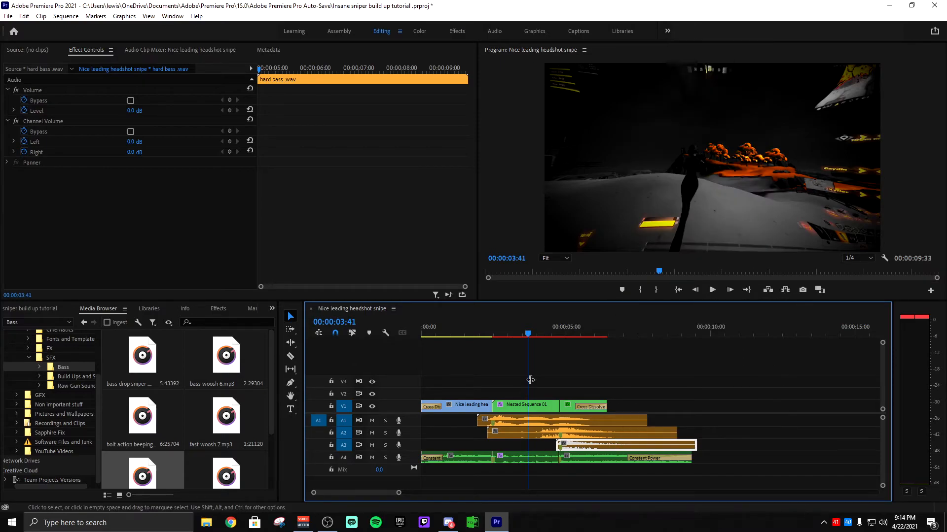
pyautogui.click(134, 112)
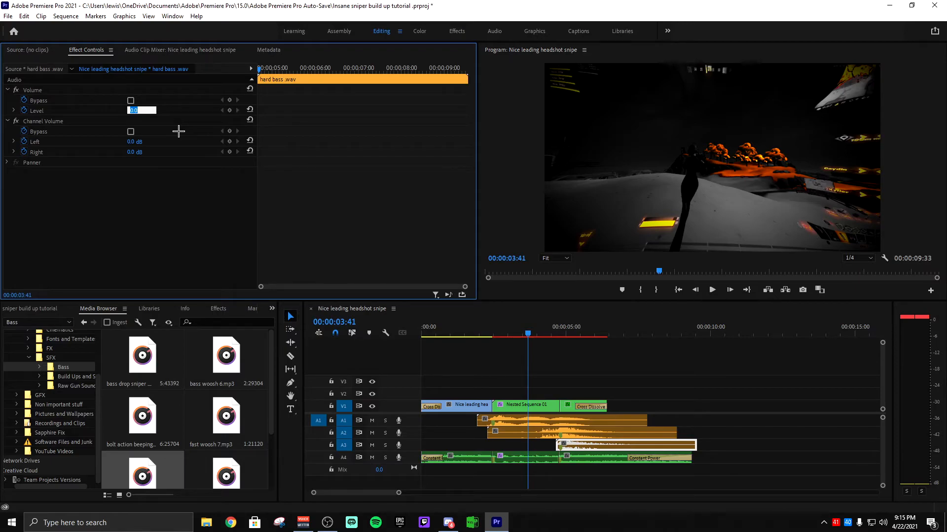
pyautogui.press('Return')
# - Set the volume level of the bolt action beeping sound effect on A2 to -10 dB at 00:00:03:41
pyautogui.click(601, 433)
pyautogui.click(134, 111)
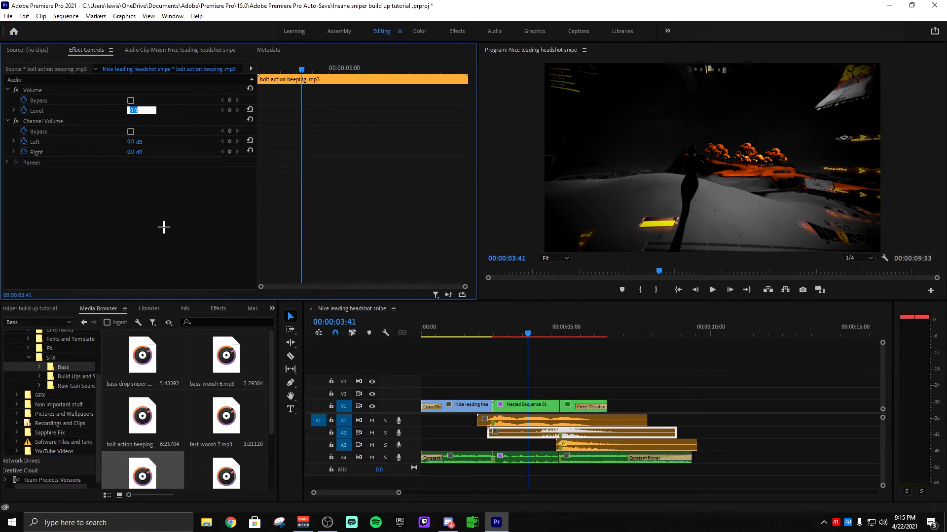
pyautogui.press('Return')
# - Set the bass drop sniper sound effect's volume level on A1 to -5 dB at 00:00:03:41 and preview the mix
pyautogui.click(542, 421)
pyautogui.click(131, 110)
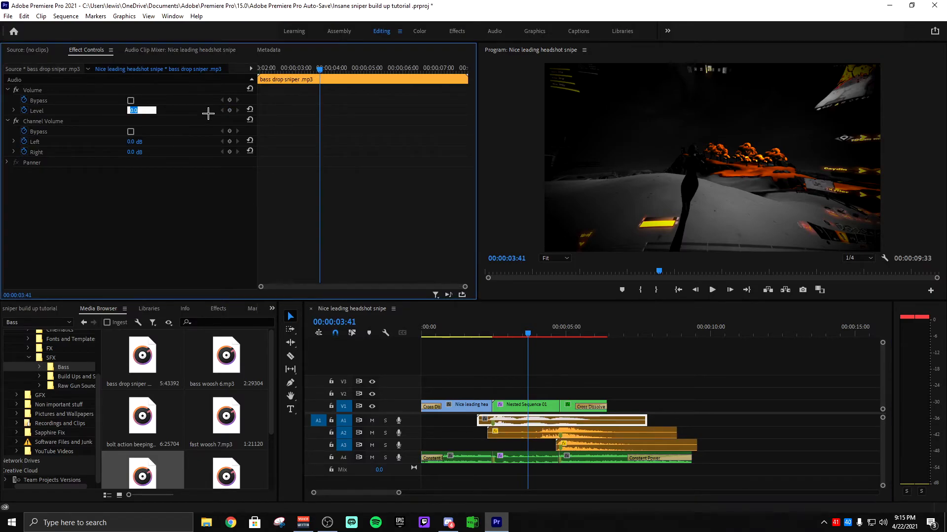
pyautogui.press('Return')
pyautogui.press('space')
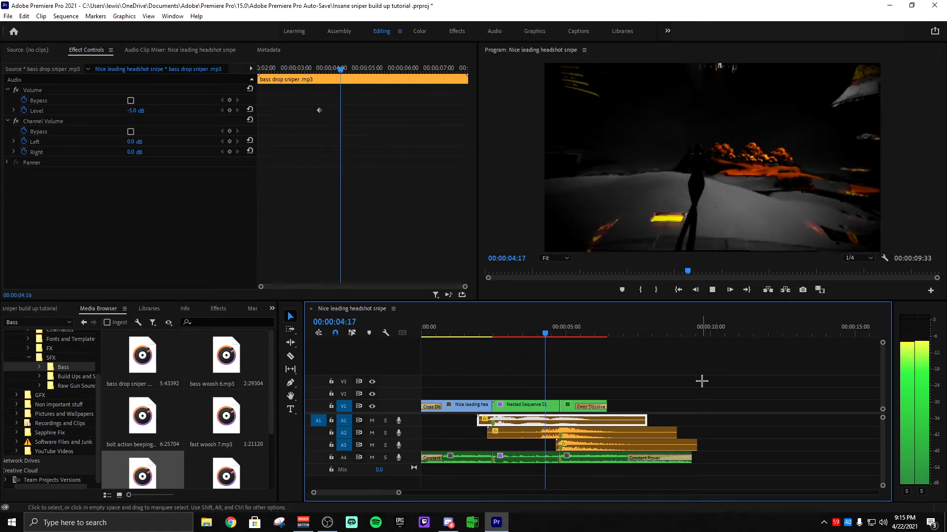
pyautogui.press('space')
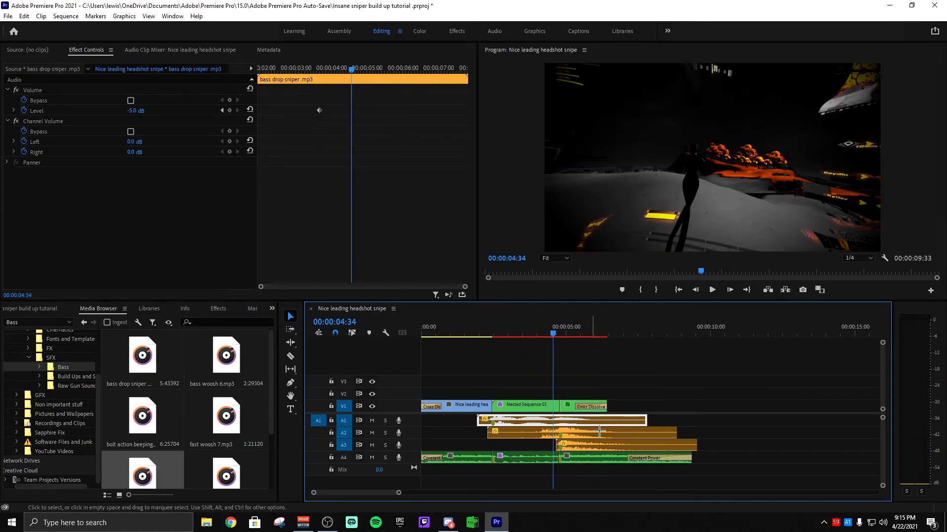
# - Set the bolt action beeping sound effect's level to -6 dB at 00:00:04:34 and play the mix from within the first nested clip
pyautogui.click(589, 433)
pyautogui.click(134, 111)
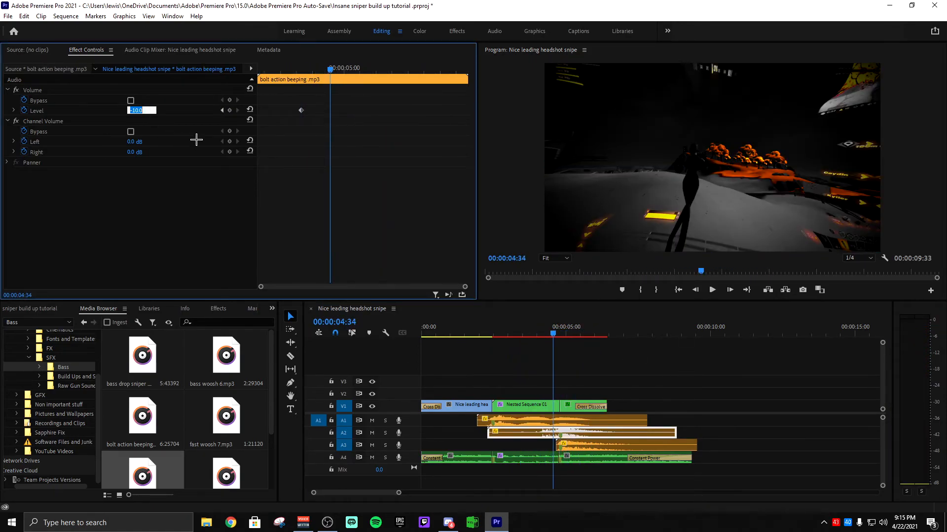
pyautogui.write('-6')
pyautogui.press('Return')
pyautogui.click(513, 329)
pyautogui.press('space')
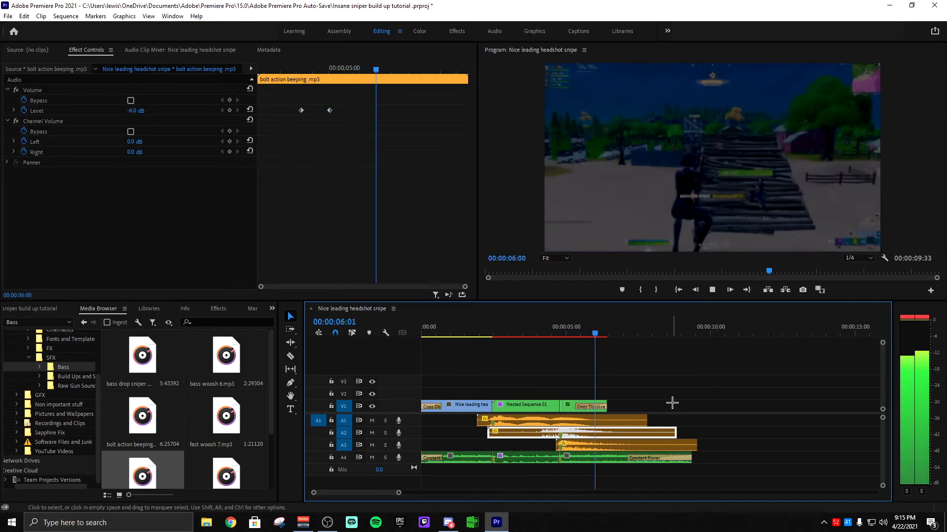
pyautogui.press('space')
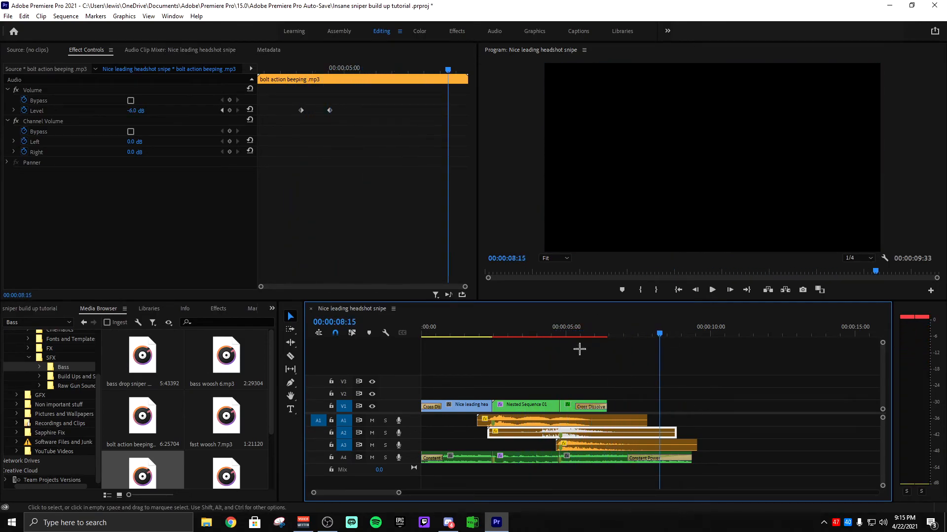
pyautogui.click(585, 355)
pyautogui.press('End')
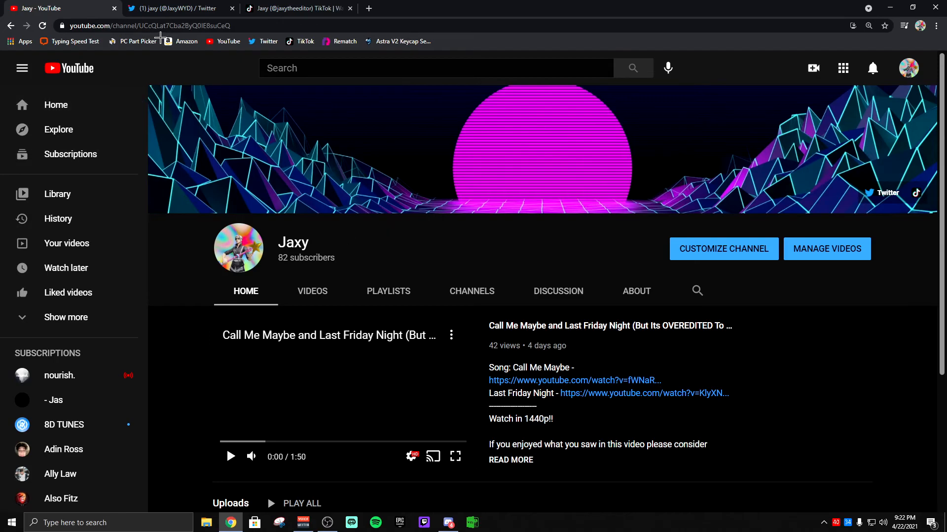
# - View the creator's Twitter and TikTok profiles in the browser and return to the YouTube channel page
pyautogui.click(167, 8)
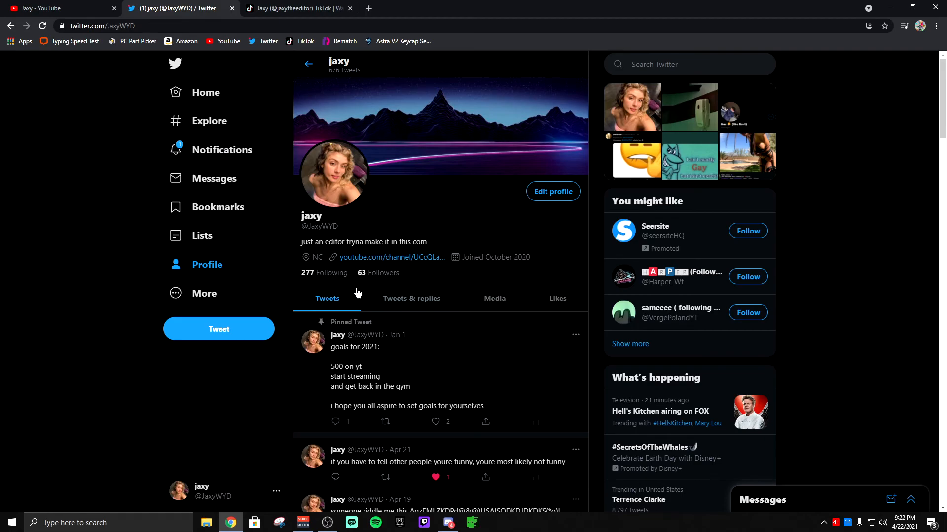
pyautogui.click(280, 8)
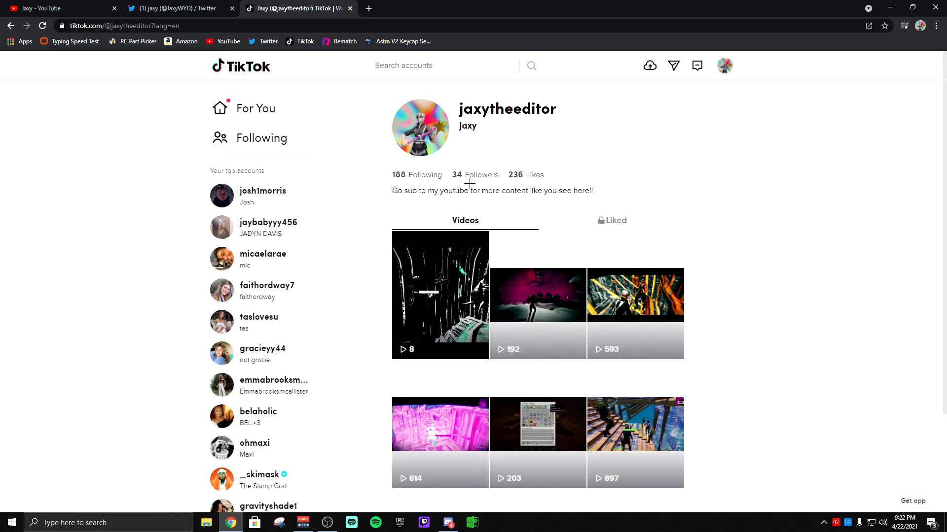
pyautogui.hotkey('ctrl', '1')
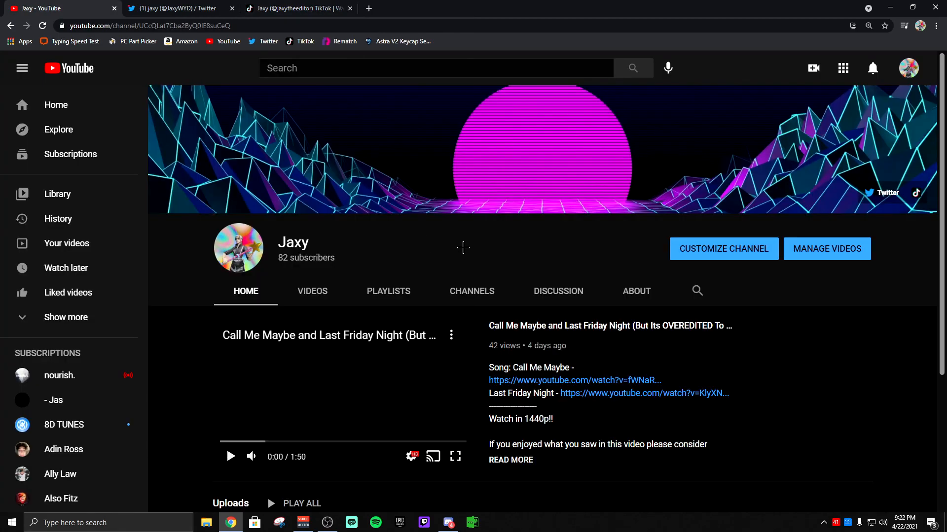